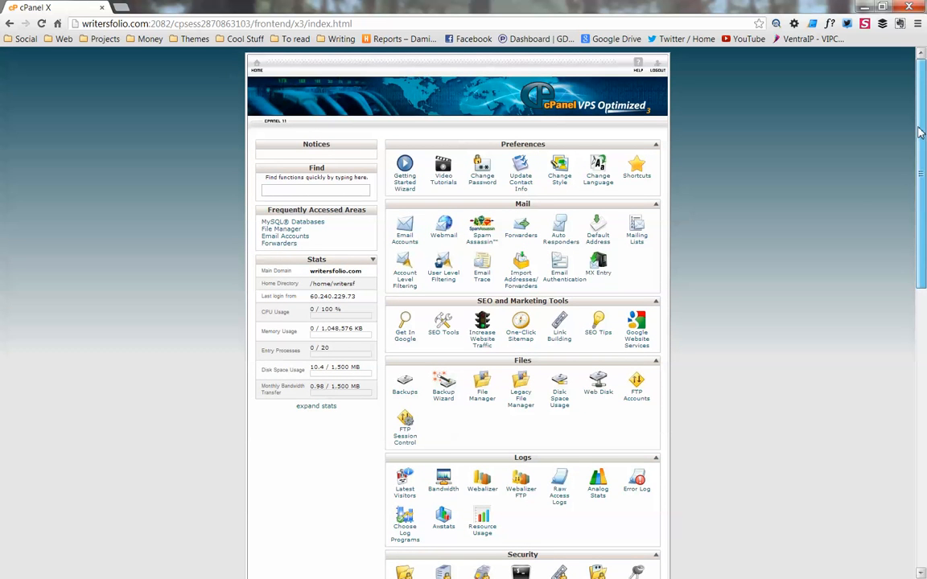
# Step: Open MySQL Databases and create a new database with wp1 after the writersf_ prefix
pyautogui.moveTo(925, 150); pyautogui.dragTo(925, 256)
pyautogui.scroll(-3, 518, 215)
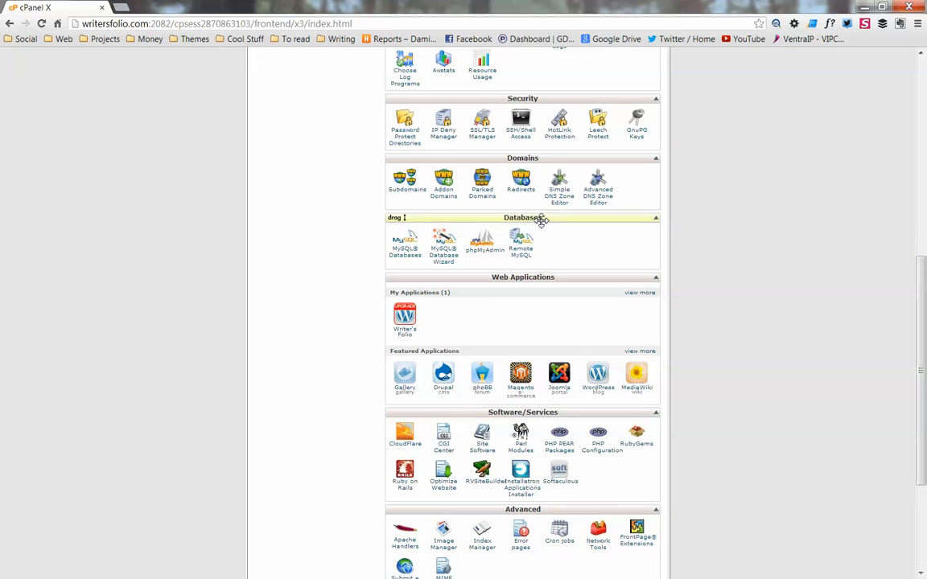
pyautogui.click(402, 257)
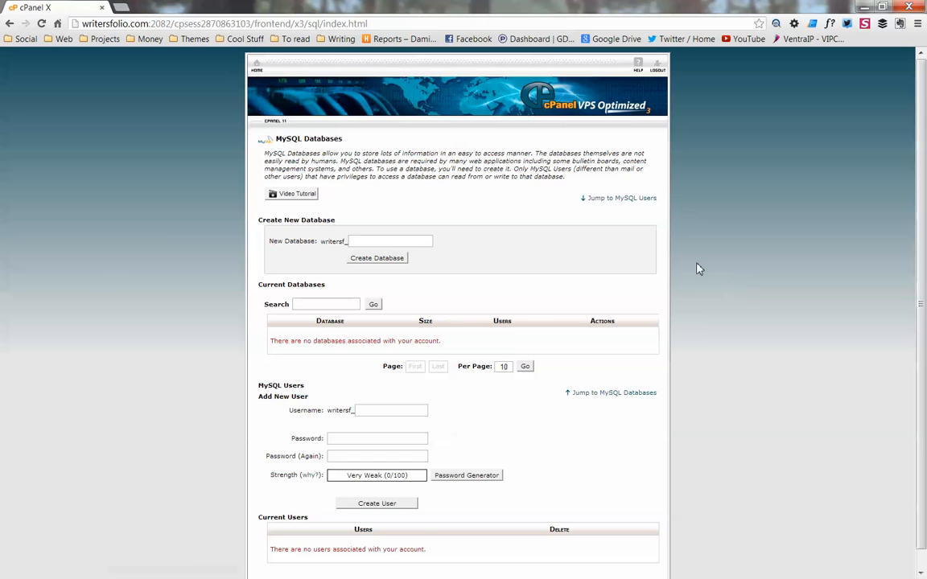
pyautogui.scroll(-1, 815, 250)
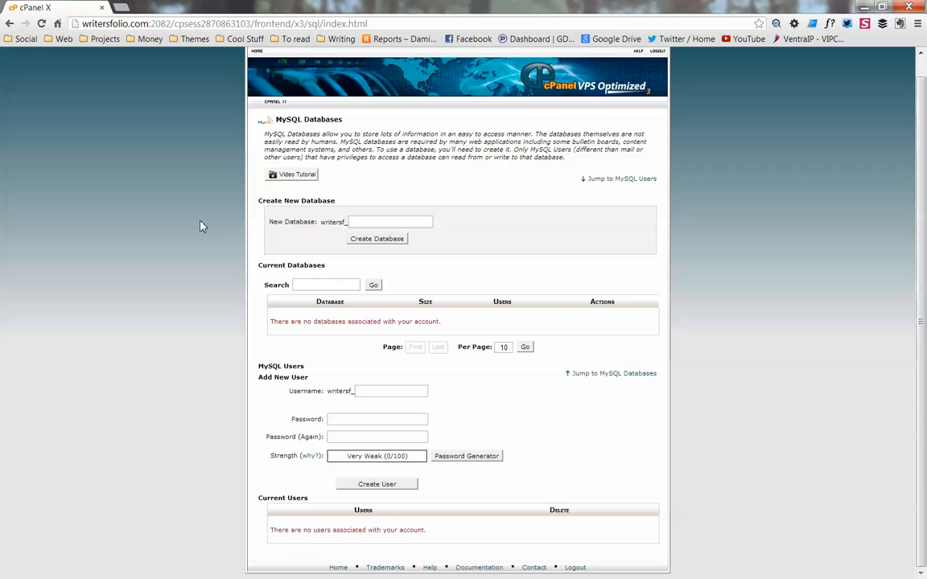
pyautogui.scroll(1, 201, 226)
pyautogui.scroll(-1, 209, 226)
pyautogui.click(375, 223)
pyautogui.write('wp1')
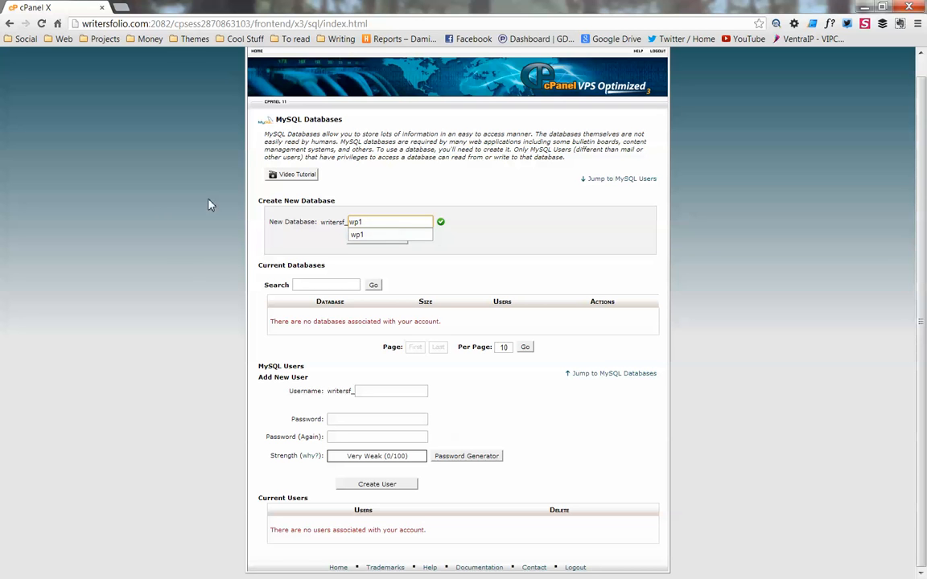
pyautogui.click(150, 221)
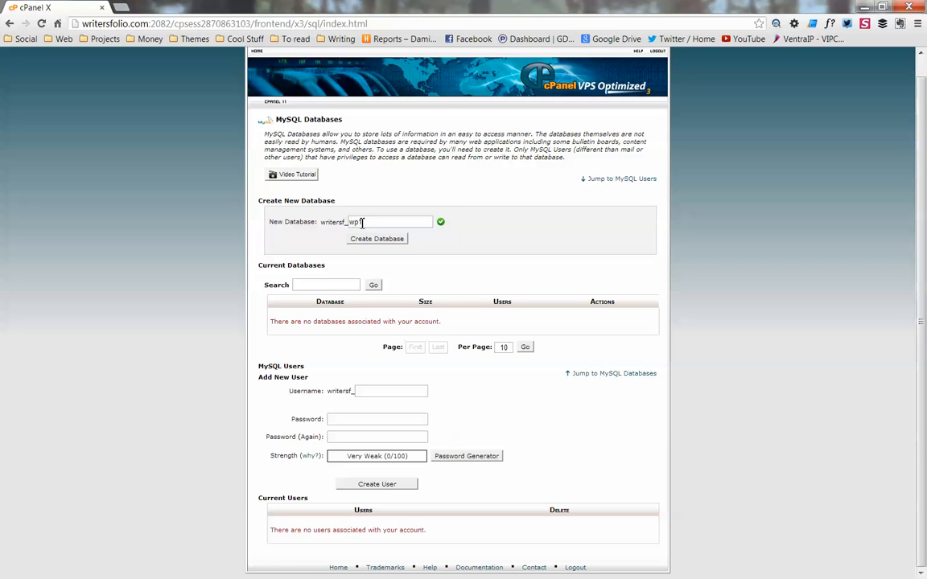
pyautogui.click(386, 243)
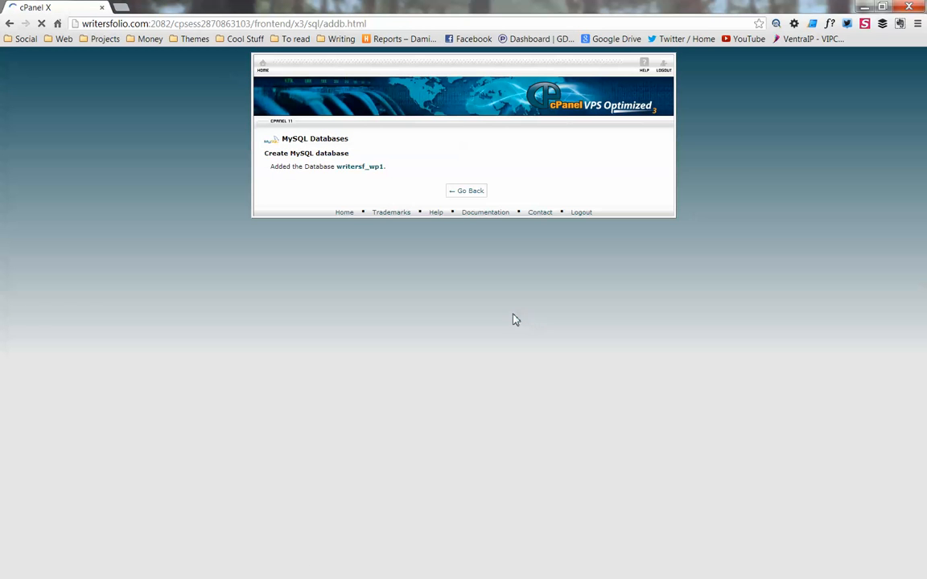
pyautogui.click(474, 191)
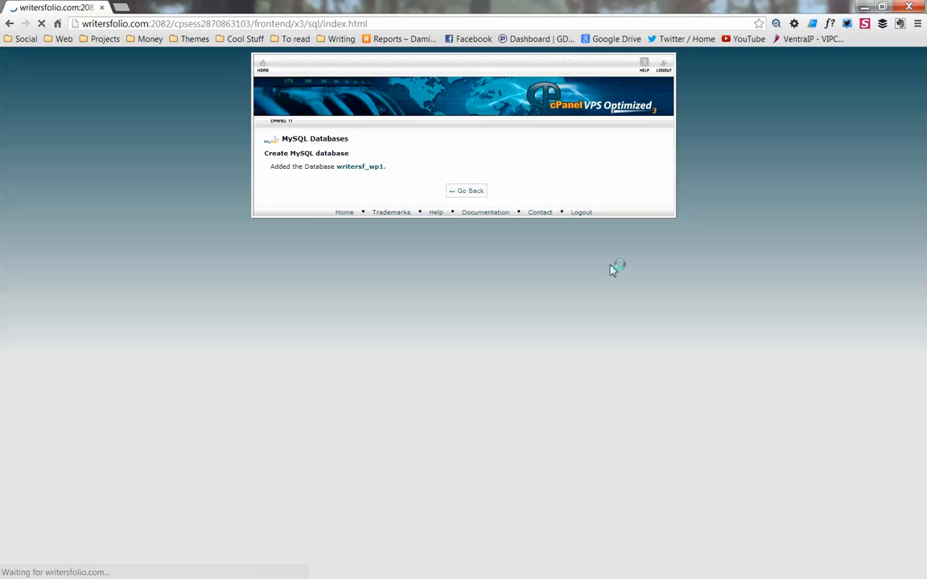
# Step: Create a MySQL user with wp1 after the writersf_ prefix, entering the user's password in both password fields
pyautogui.scroll(-3, 724, 306)
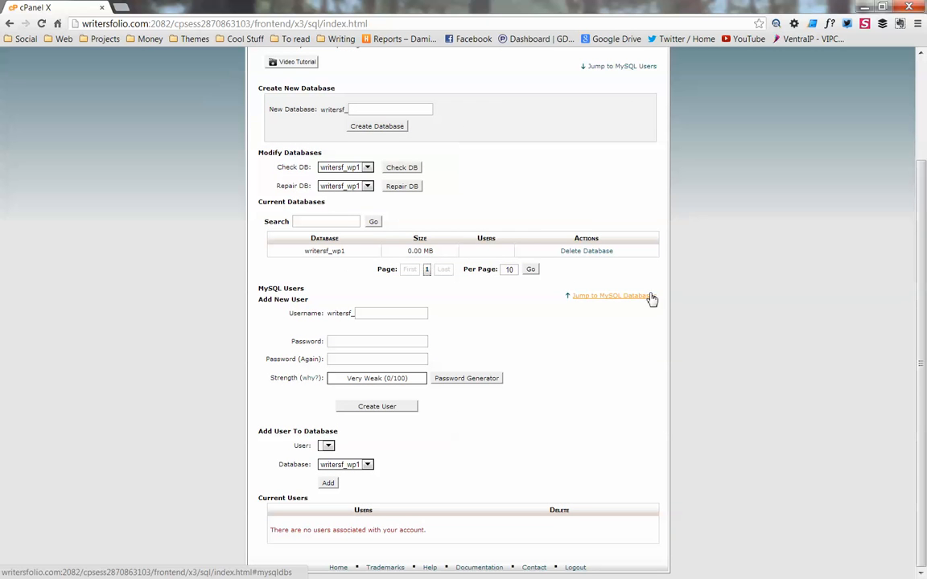
pyautogui.click(387, 313)
pyautogui.write('wp')
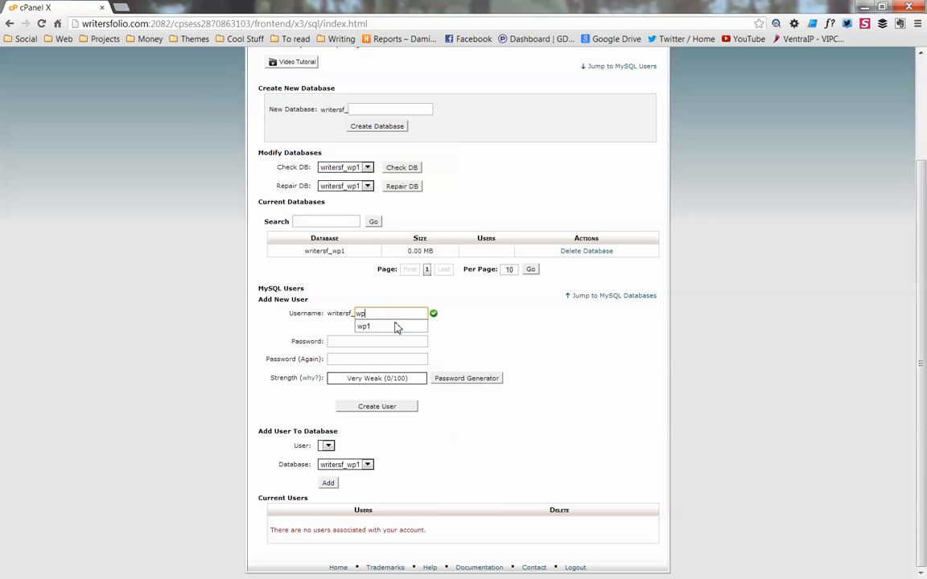
pyautogui.write('1')
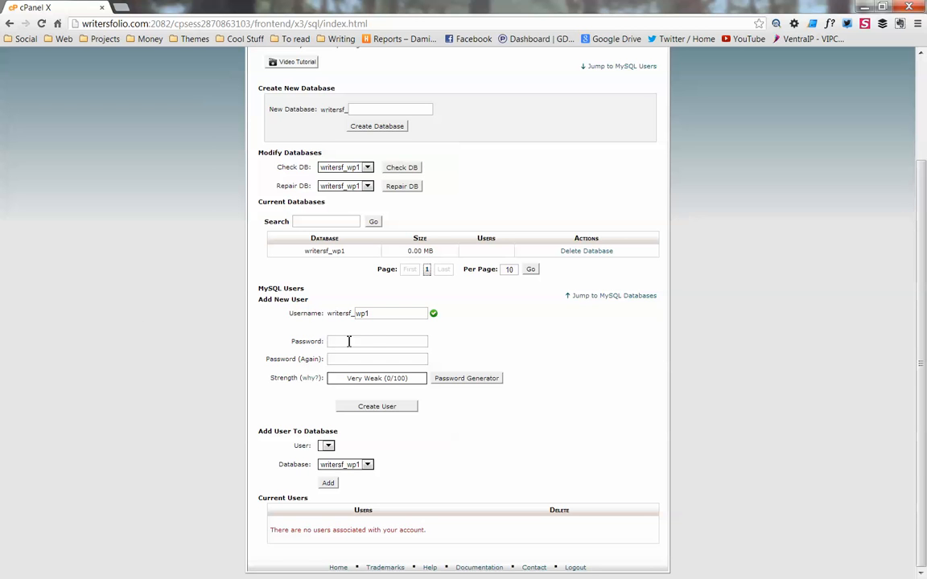
pyautogui.click(369, 342)
pyautogui.write('••••')
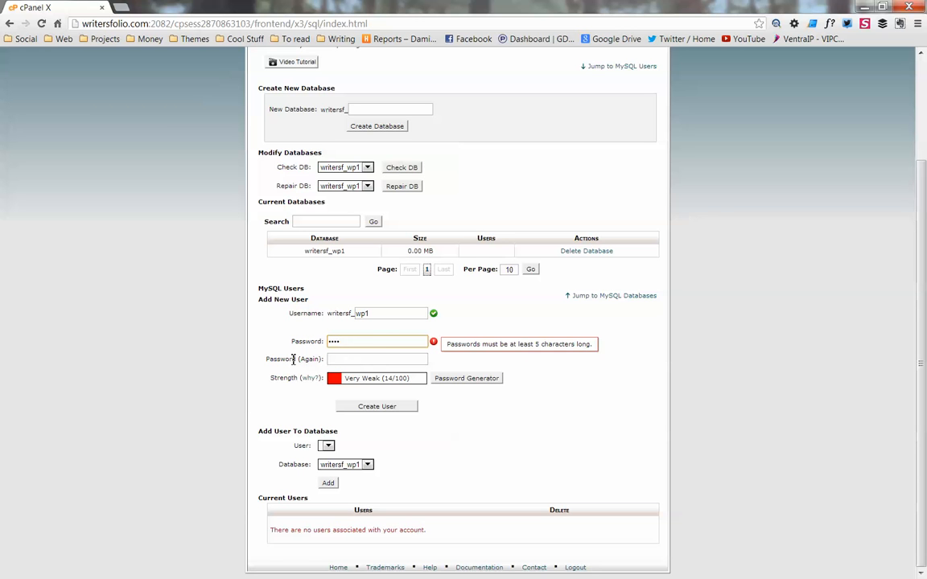
pyautogui.write('•••')
pyautogui.click(352, 360)
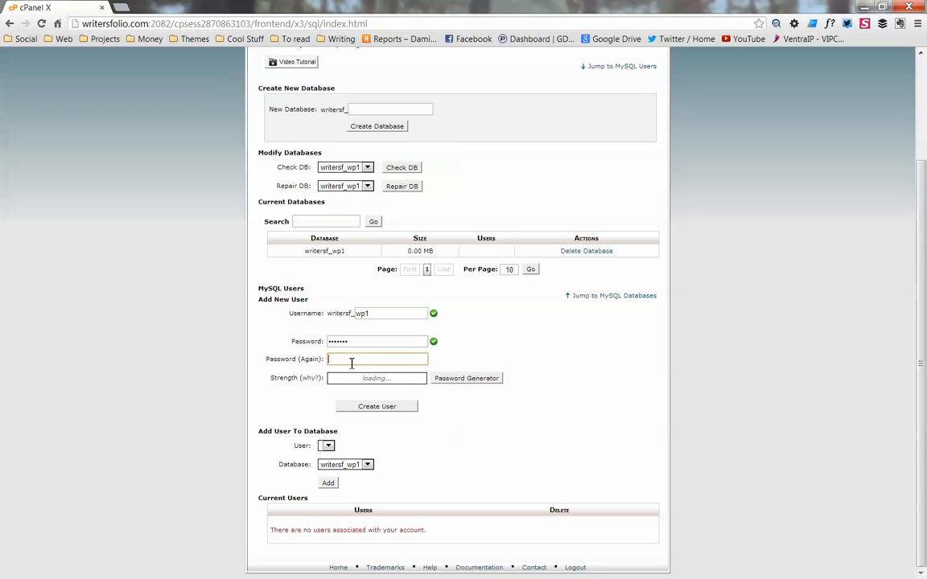
pyautogui.write('••••••')
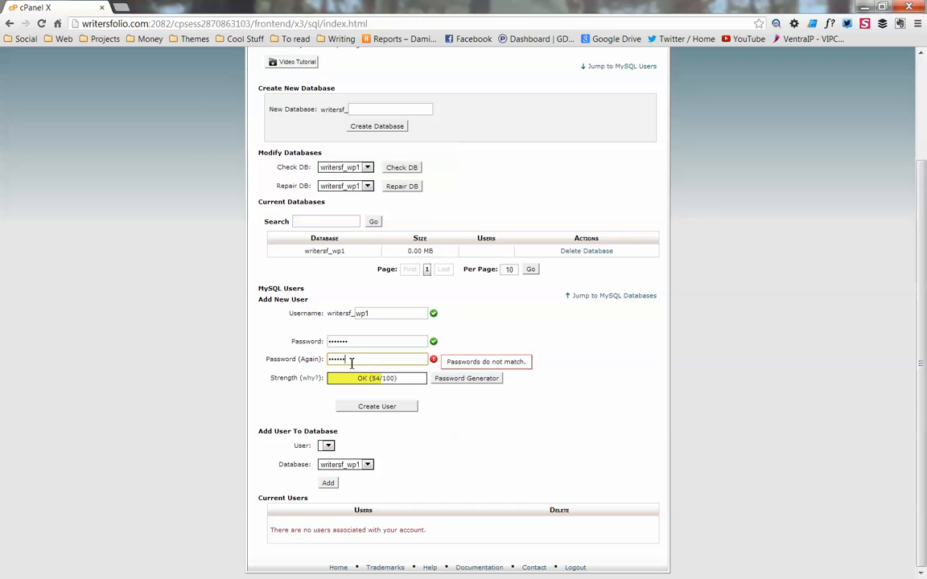
pyautogui.write('•')
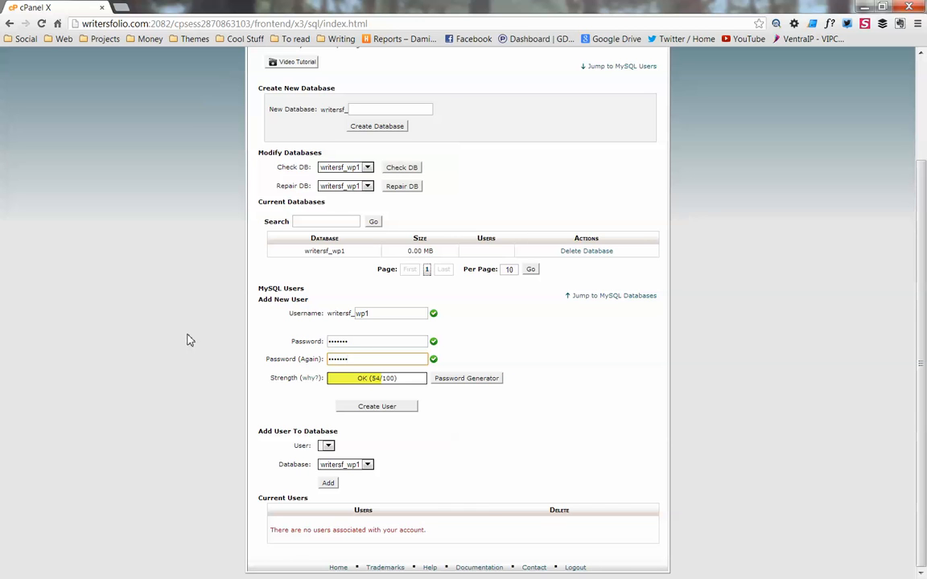
pyautogui.click(375, 407)
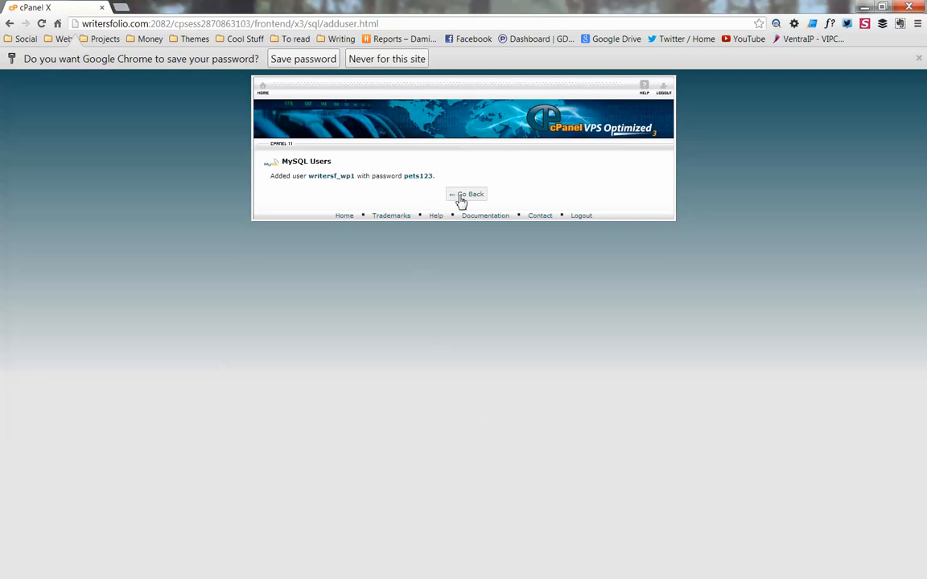
pyautogui.click(461, 198)
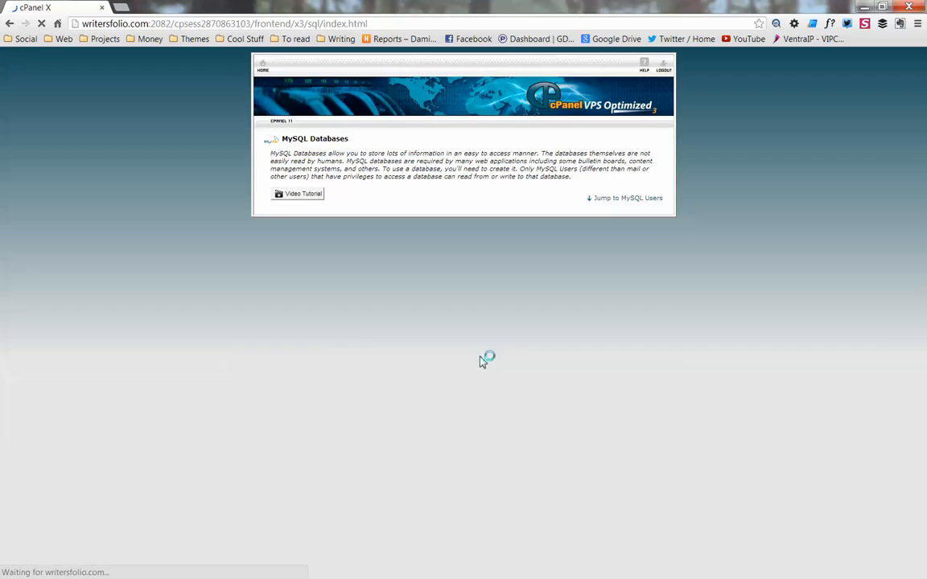
# Step: Add user writersf_wp1 to database writersf_wp1, submit the user privileges, and return to the database overview
pyautogui.scroll(-3, 741, 358)
pyautogui.scroll(-1, 352, 434)
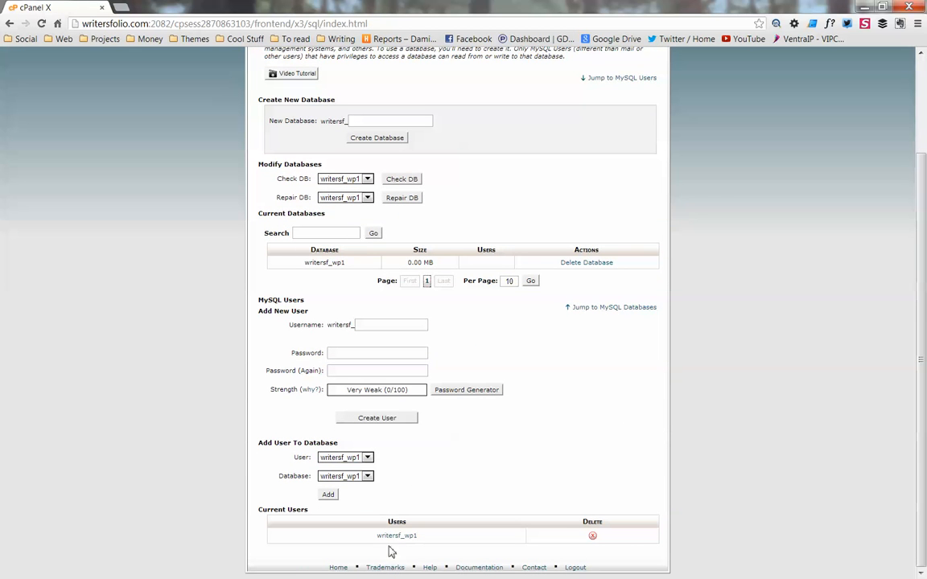
pyautogui.click(328, 494)
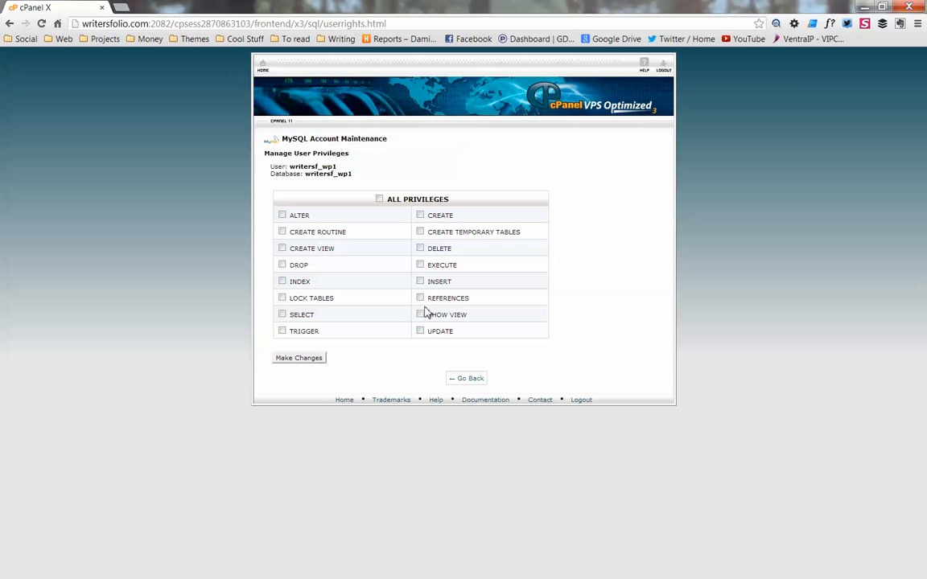
pyautogui.click(301, 360)
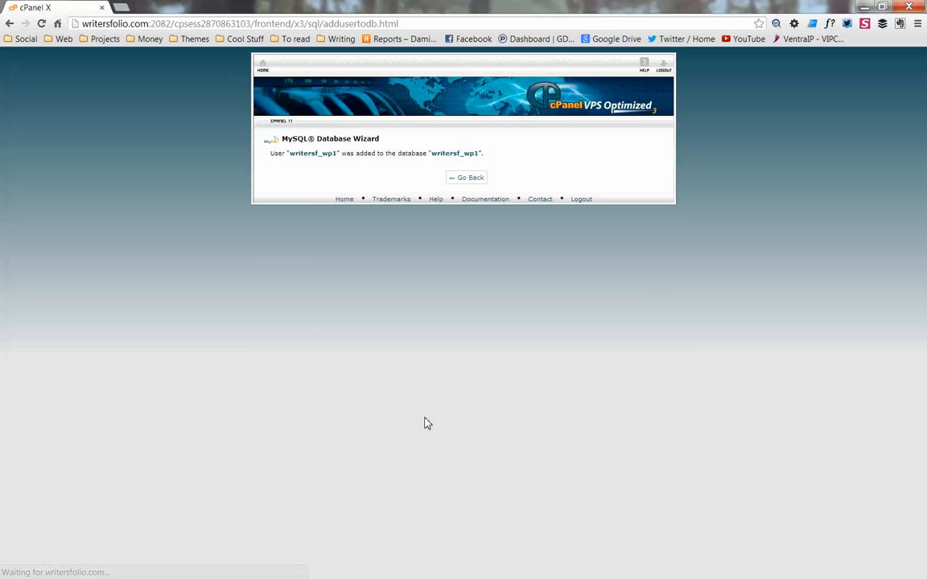
pyautogui.click(469, 178)
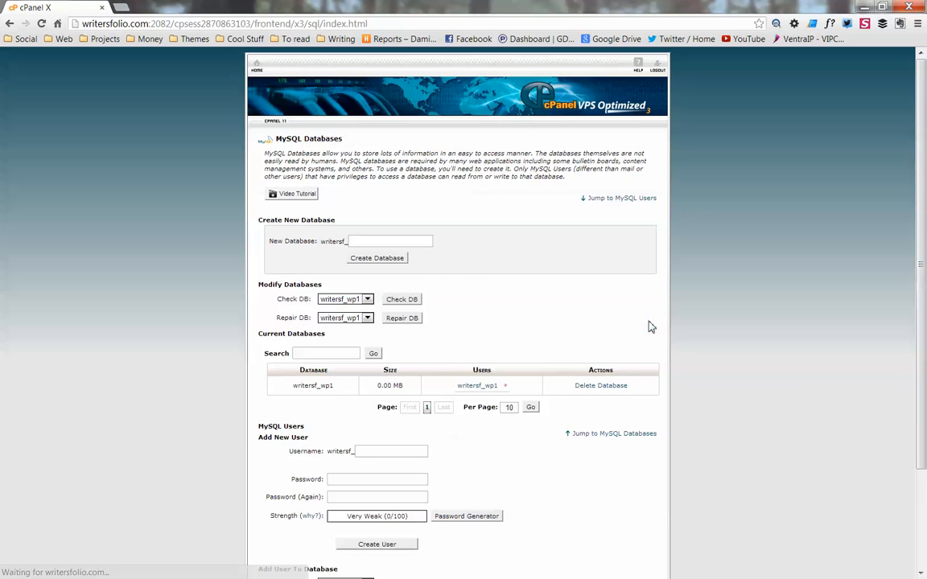
pyautogui.scroll(-3, 739, 325)
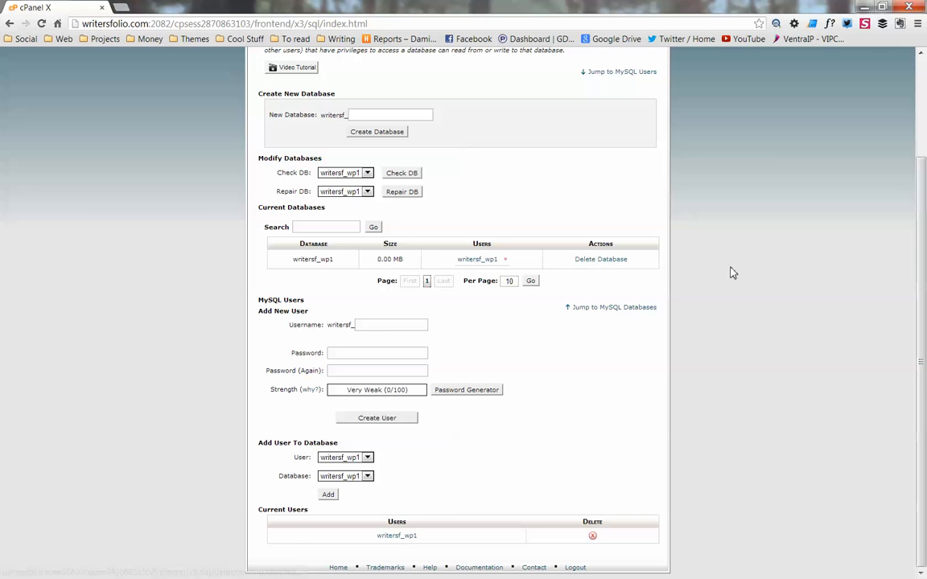
pyautogui.scroll(2, 688, 328)
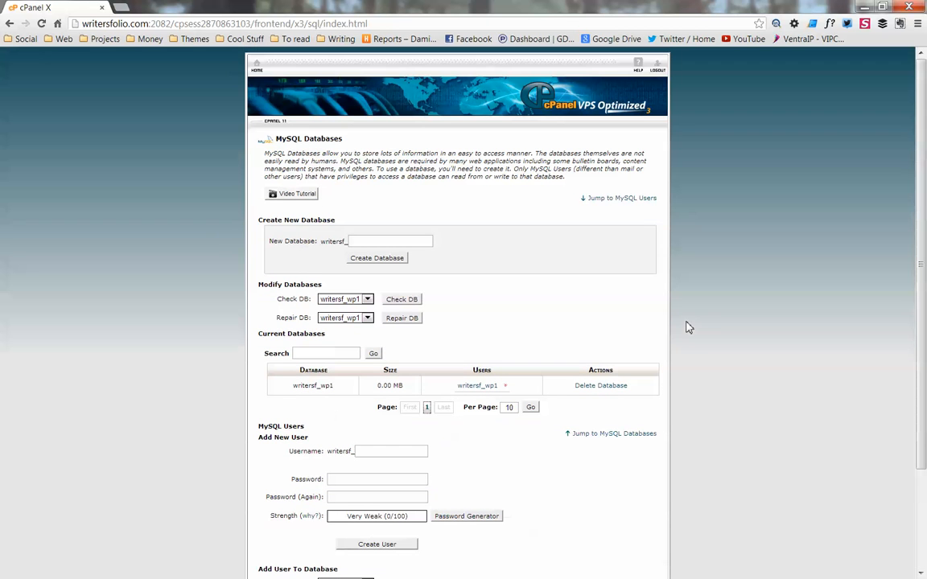
# Step: Return to the control panel home and open File Manager at the public_html web root of writersfolio.com
pyautogui.click(258, 67)
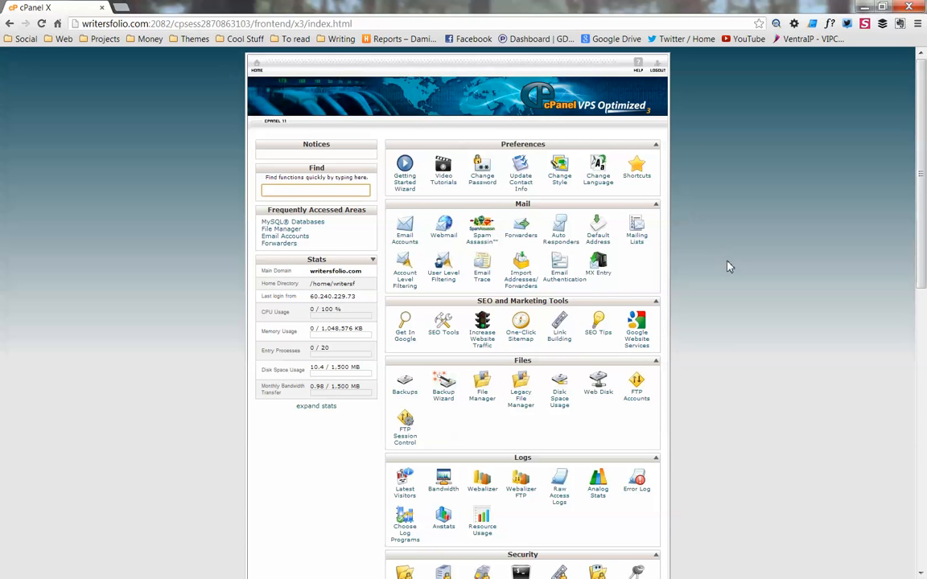
pyautogui.scroll(-1, 747, 266)
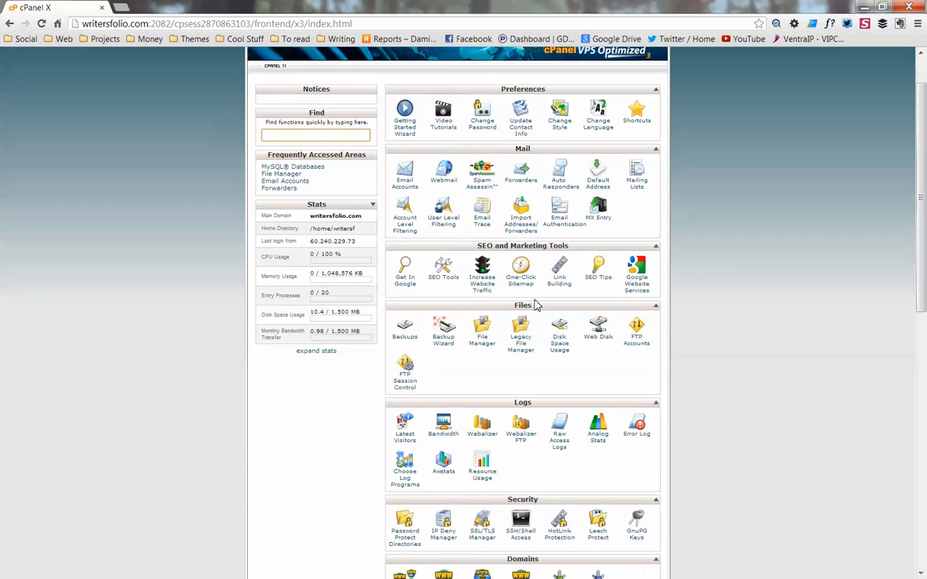
pyautogui.click(478, 347)
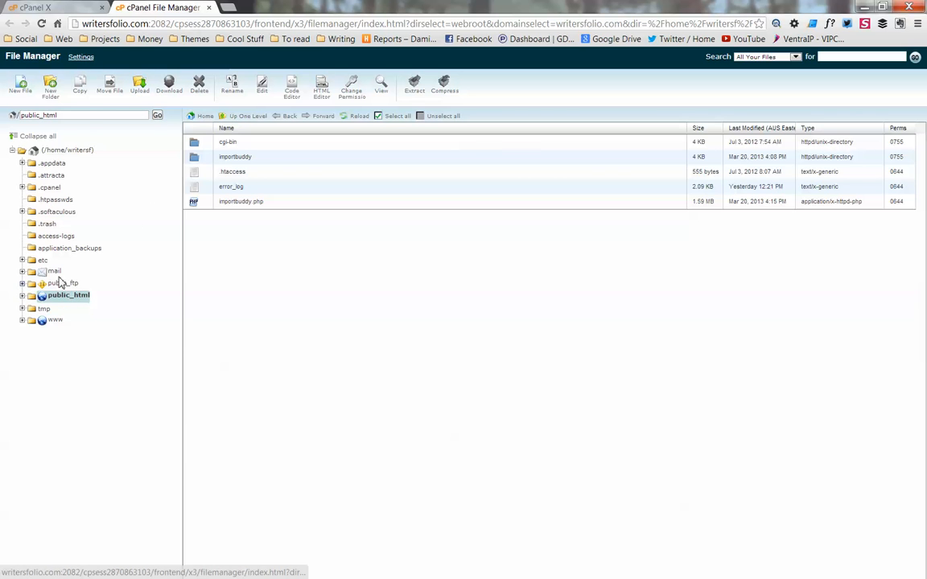
# Step: Upload importbuddy.php from the PBB folder on the C: drive to public_html, overwriting the existing file
pyautogui.click(134, 90)
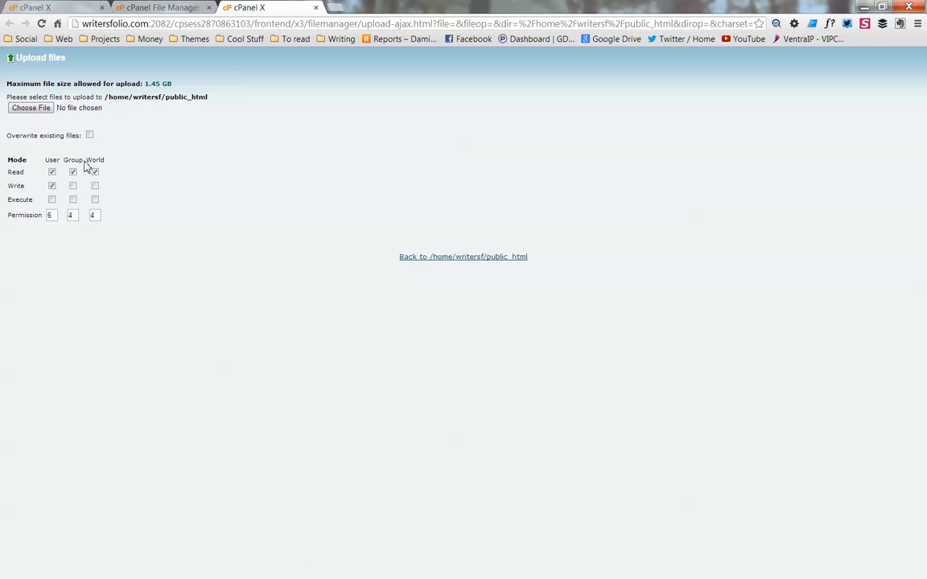
pyautogui.click(34, 111)
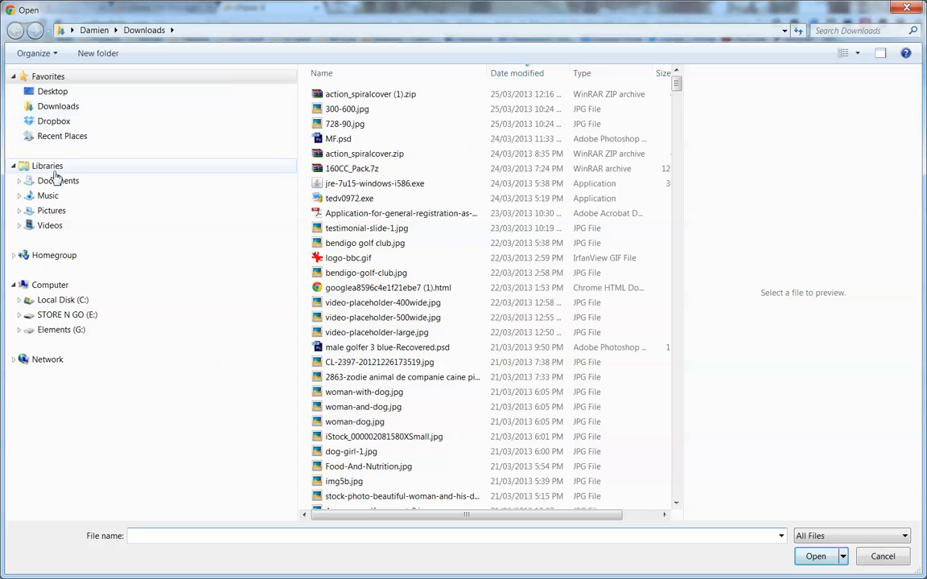
pyautogui.click(71, 300)
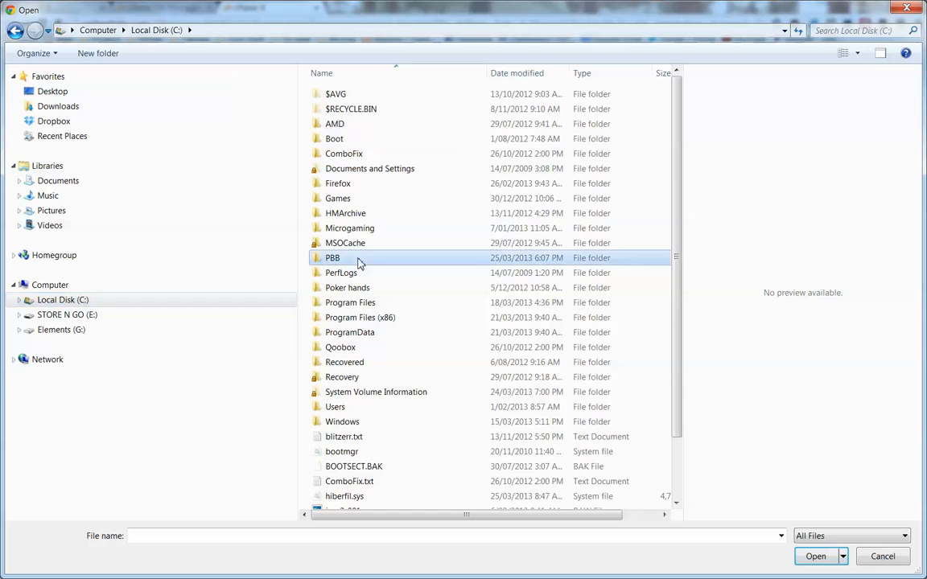
pyautogui.doubleClick(358, 260)
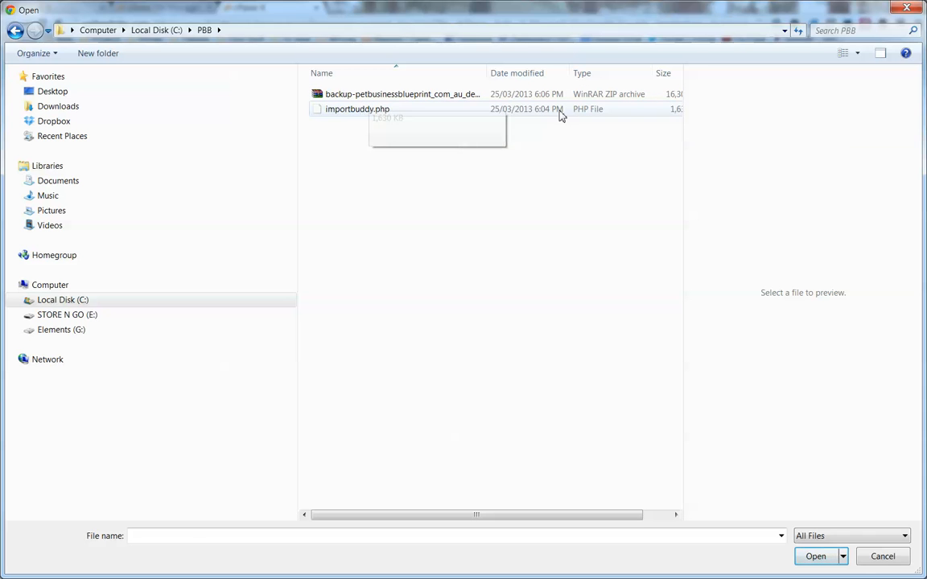
pyautogui.click(358, 112)
pyautogui.click(806, 556)
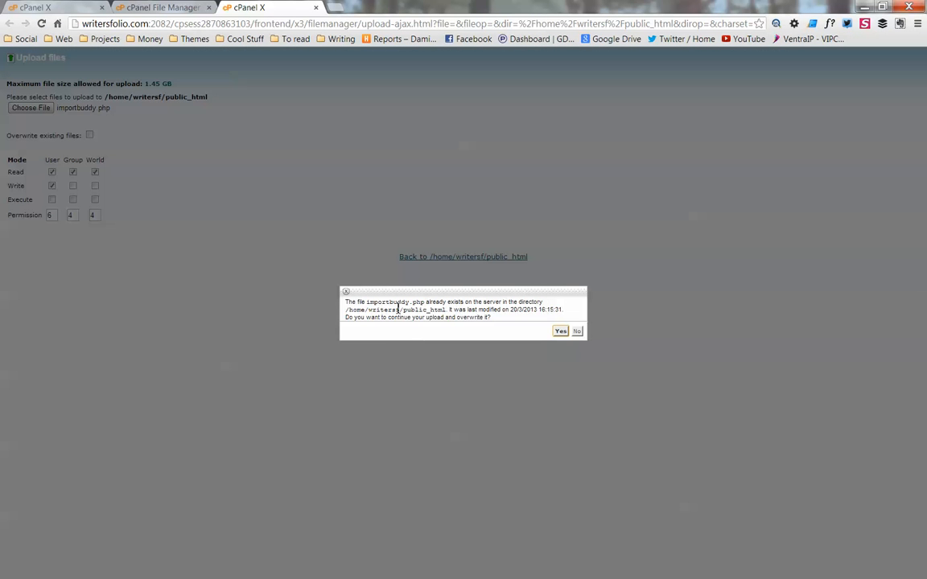
pyautogui.click(559, 331)
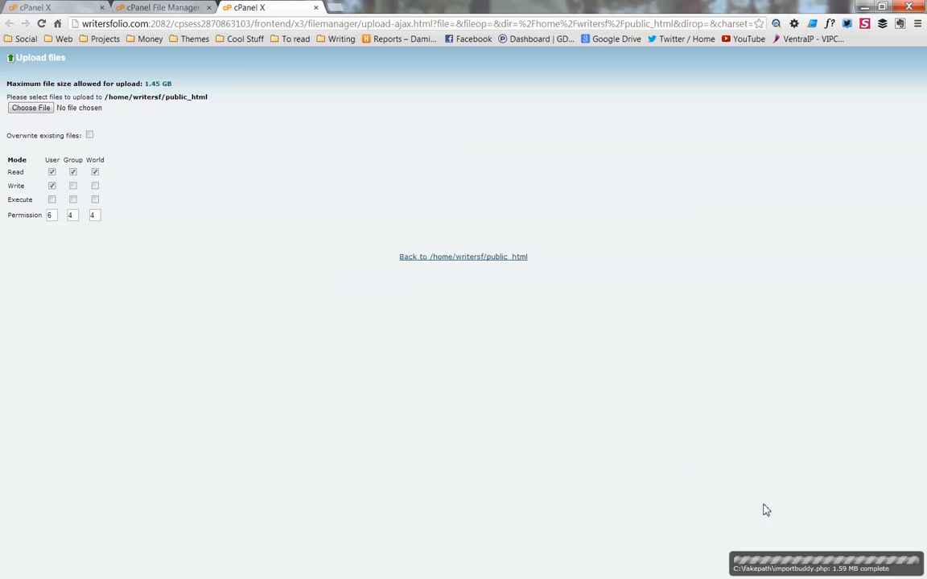
# Step: Upload backup-petbusinessblueprint_com_au_demo-2013_03_25-vaytz93hwy.zip to public_html and refresh the folder listing in File Manager
pyautogui.click(21, 107)
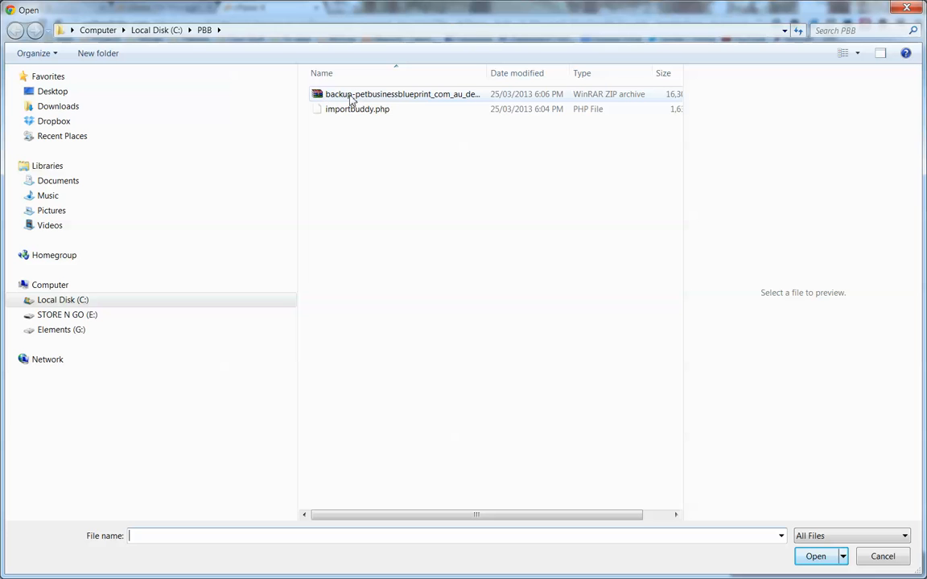
pyautogui.click(417, 97)
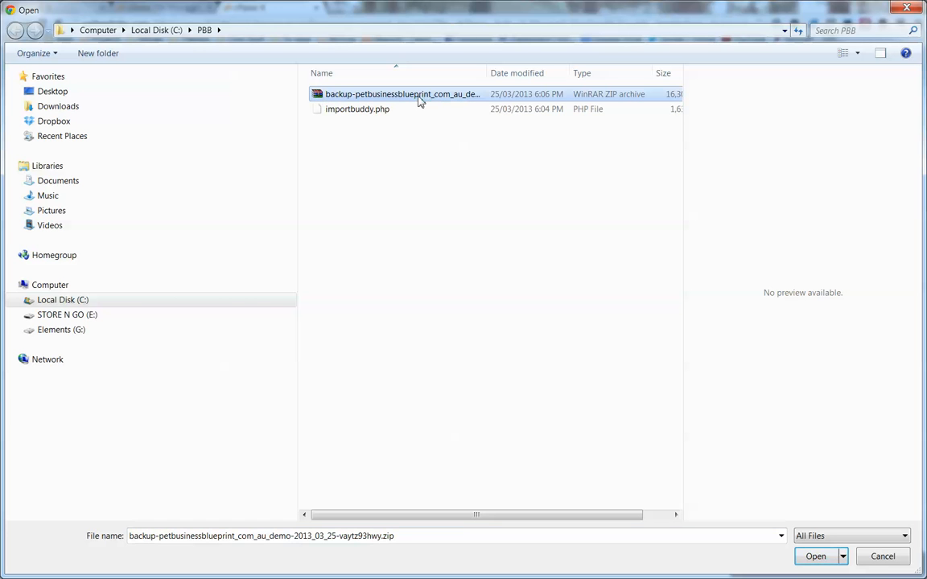
pyautogui.click(815, 556)
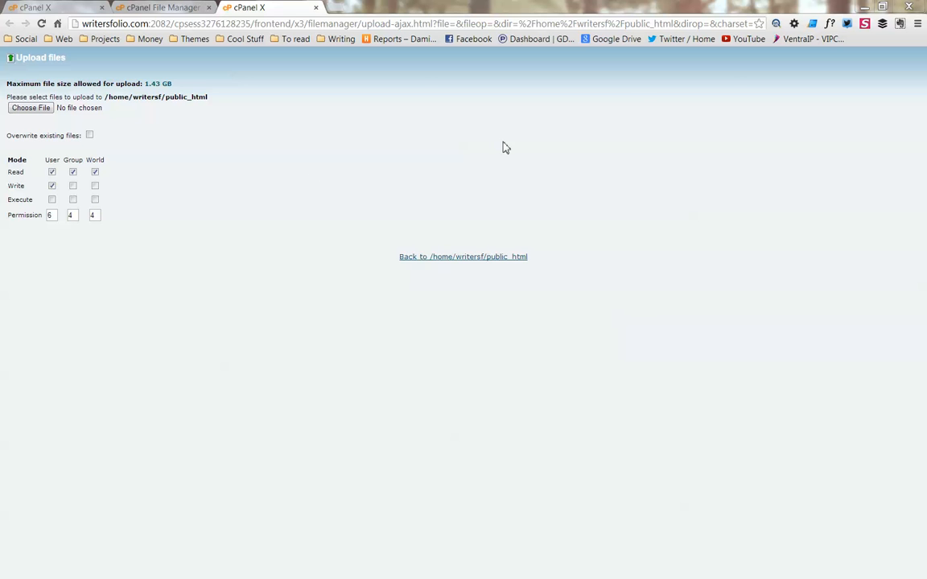
pyautogui.click(158, 7)
pyautogui.click(41, 24)
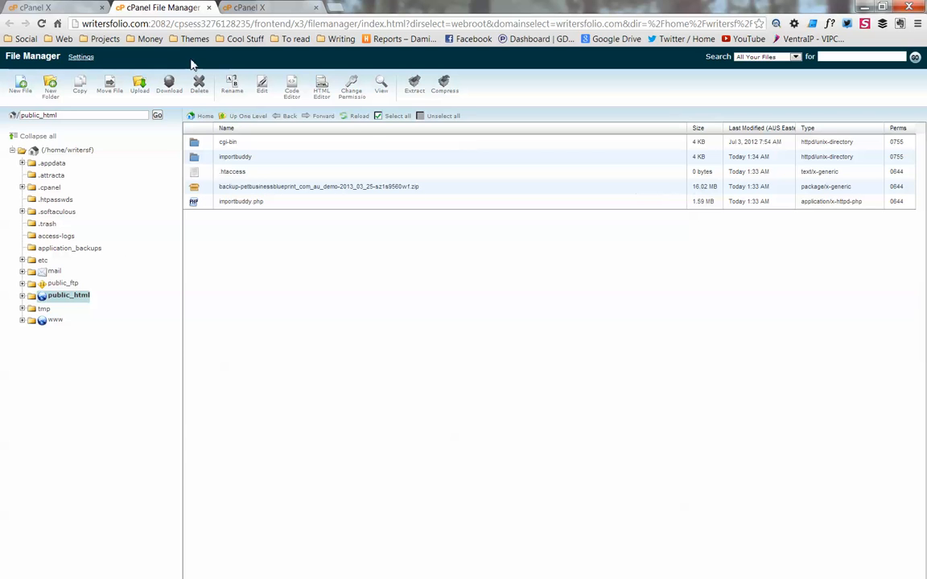
# Step: Open writersfolio.com/importbuddy.php in a new browser tab
pyautogui.click(331, 8)
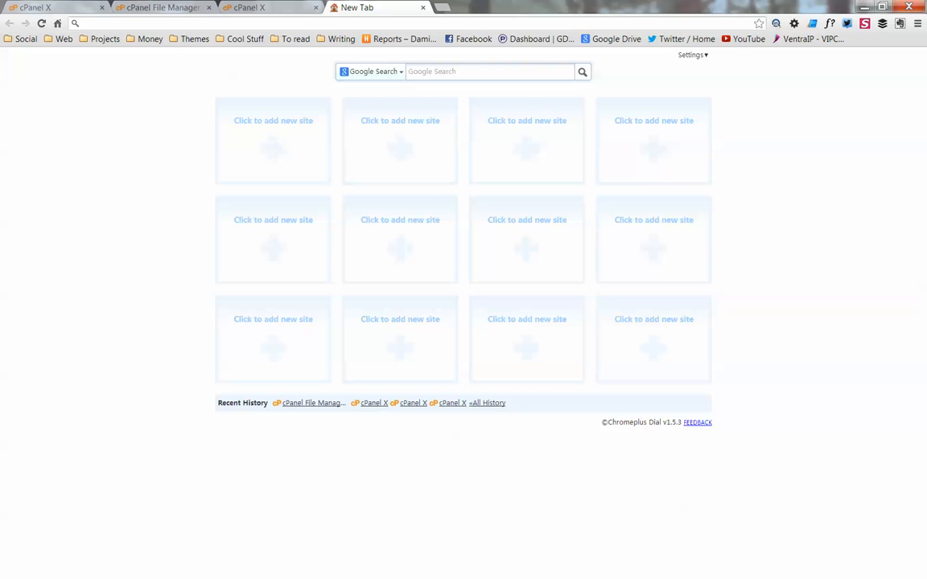
pyautogui.write('writer')
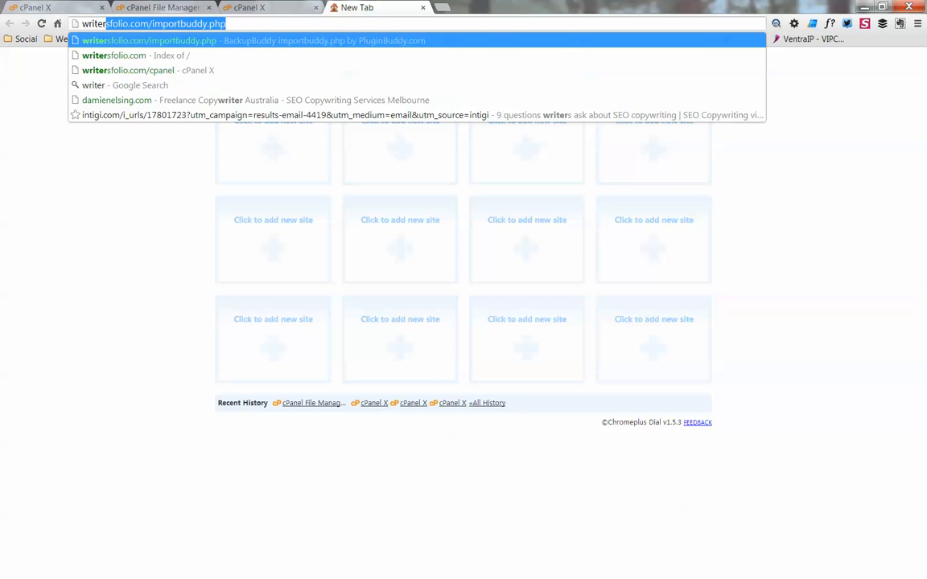
pyautogui.write('sfolio')
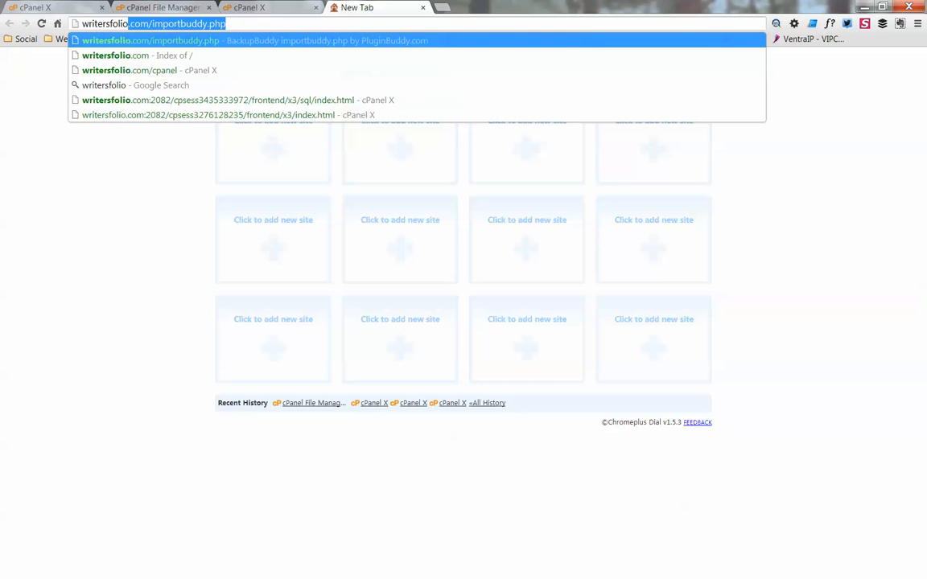
pyautogui.write('.com/')
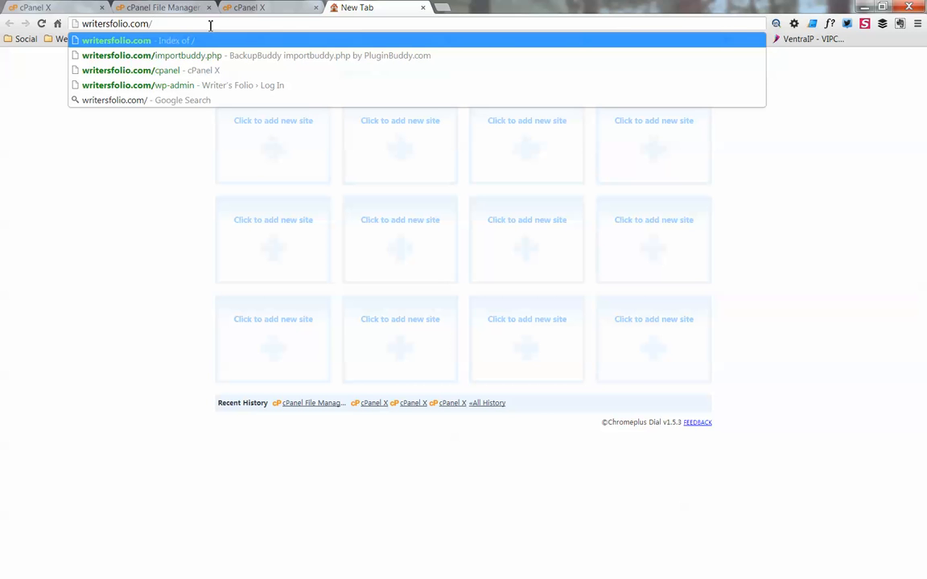
pyautogui.write('importbuddy')
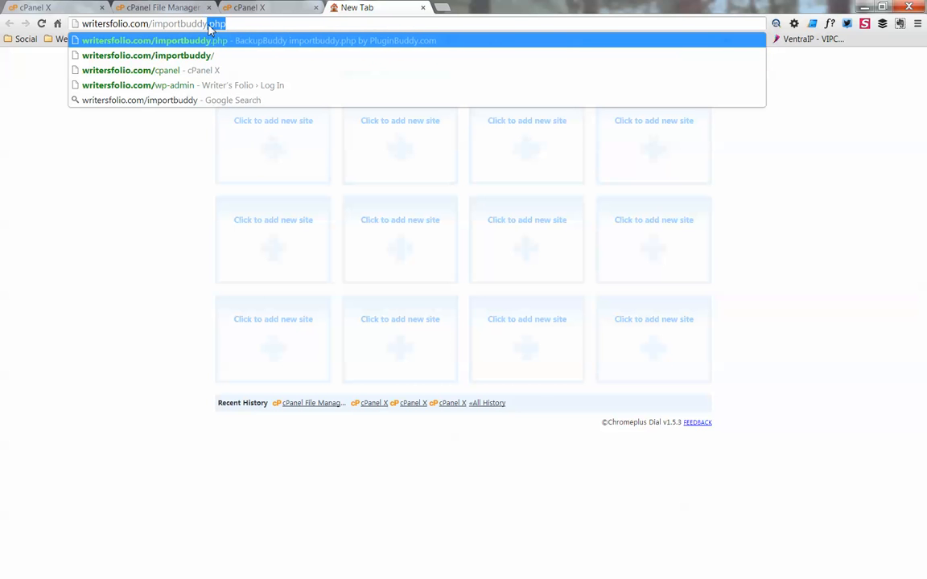
pyautogui.write('.php')
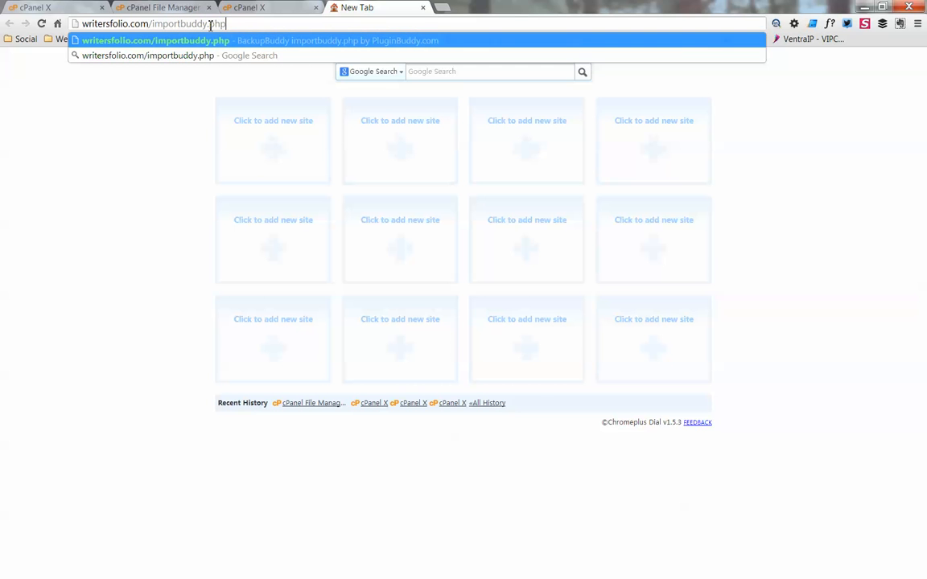
pyautogui.press('Return')
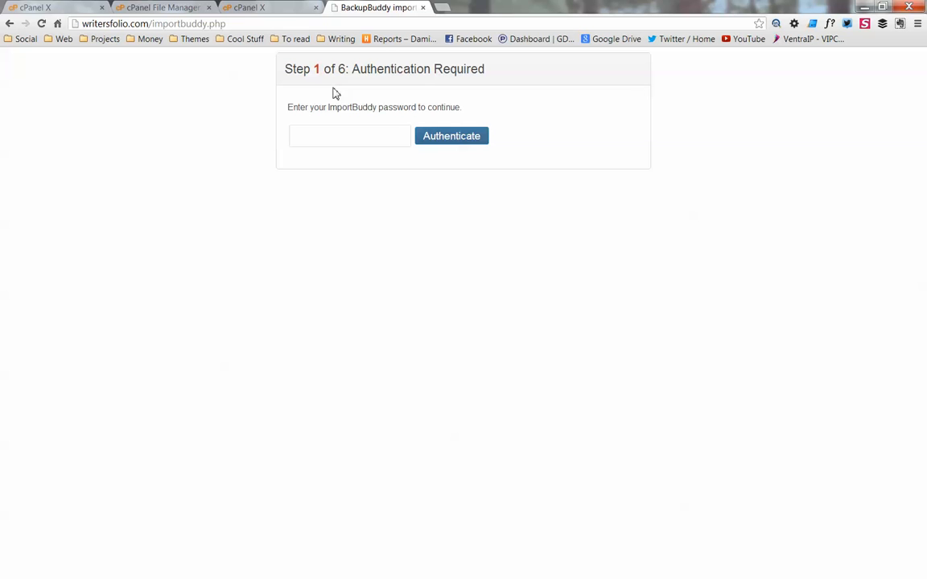
# Step: Authenticate with the ImportBuddy password, then unzip the selected stored backup and continue to the URL and database settings
pyautogui.click(358, 137)
pyautogui.click(460, 141)
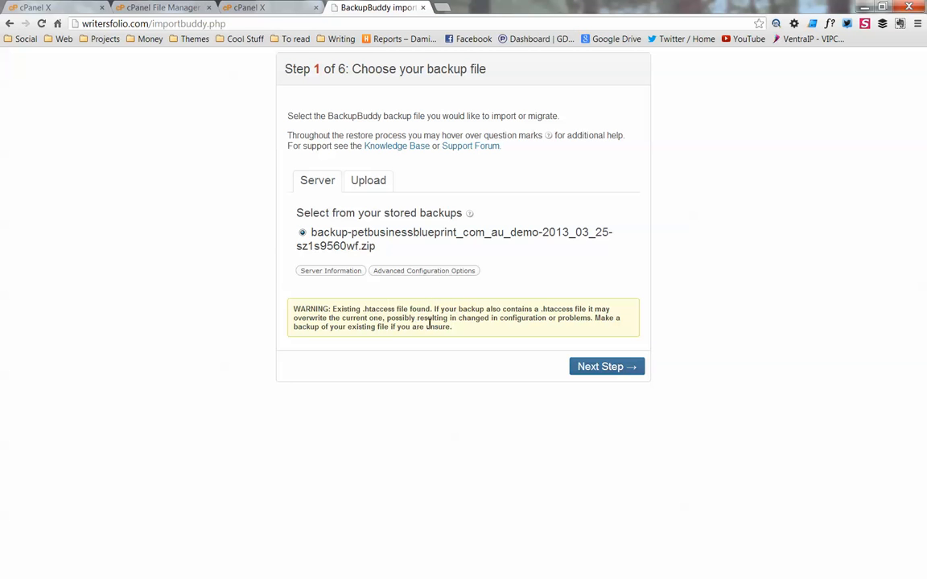
pyautogui.click(605, 370)
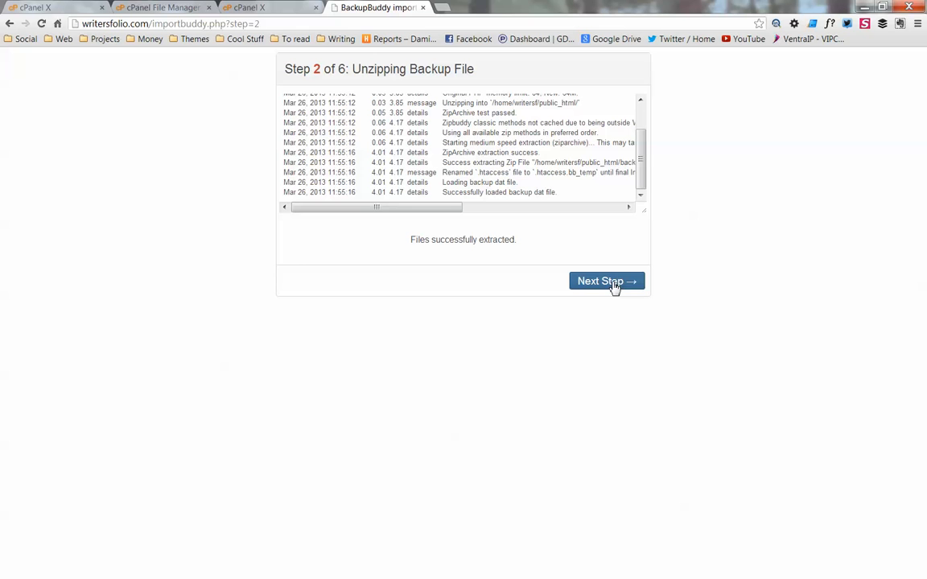
pyautogui.click(614, 287)
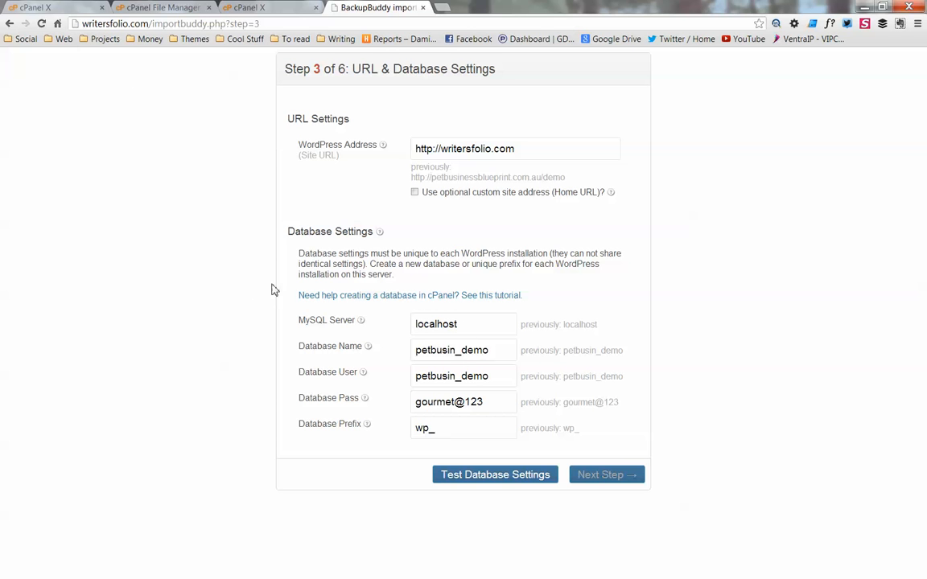
# Step: Set the database name for the restored site to writersf_wp1
pyautogui.moveTo(510, 354); pyautogui.dragTo(379, 350)
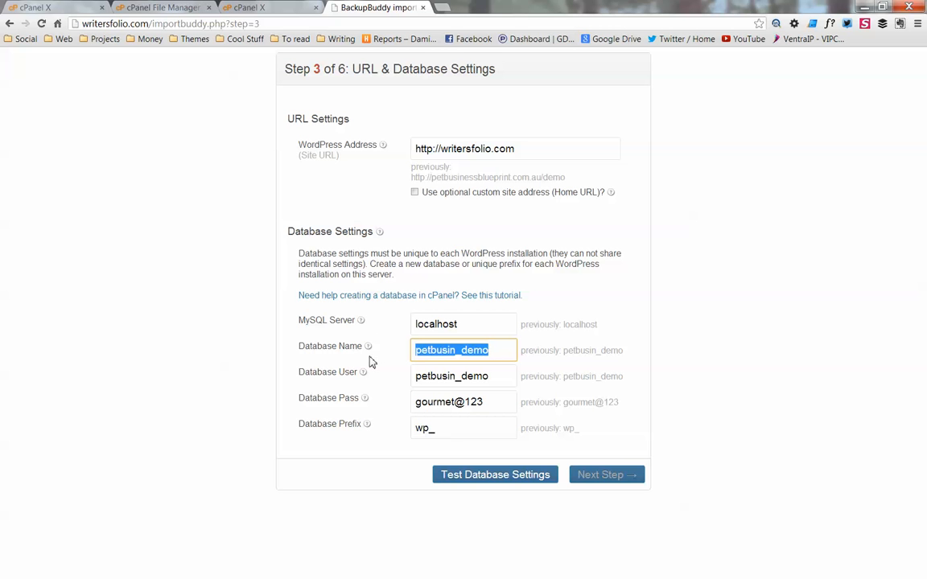
pyautogui.write('writersf_wp1')
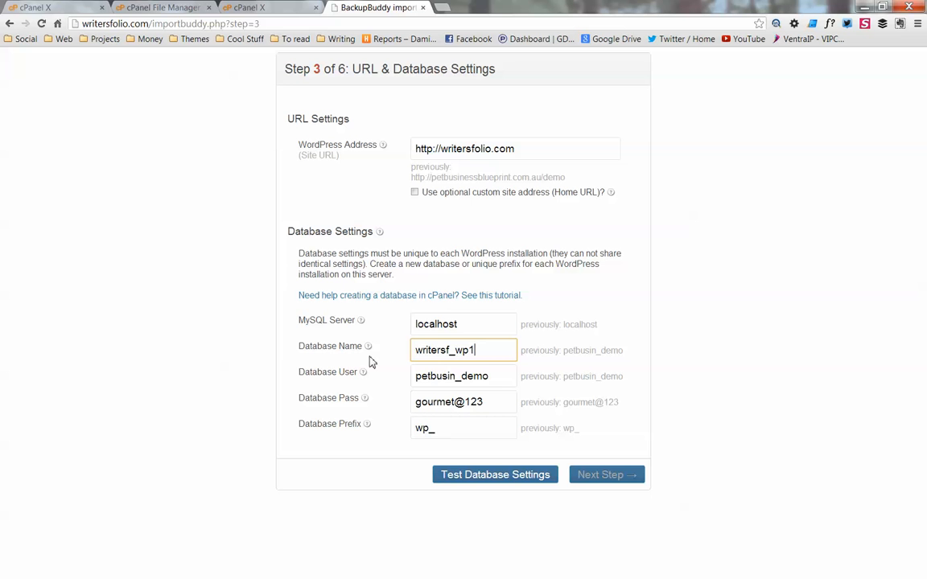
pyautogui.press('Tab')
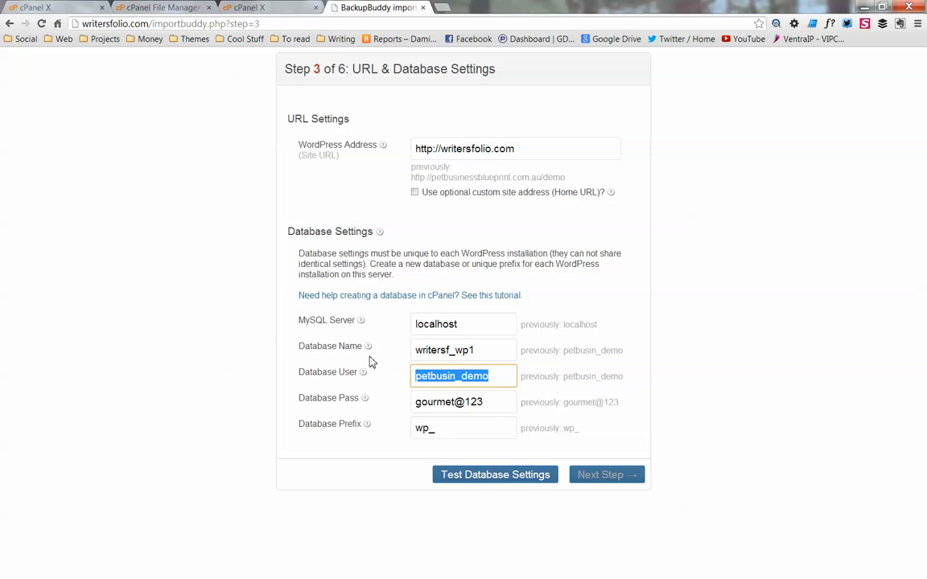
# Step: Look up the database and its assigned user on the MySQL Databases page in cPanel
pyautogui.click(154, 7)
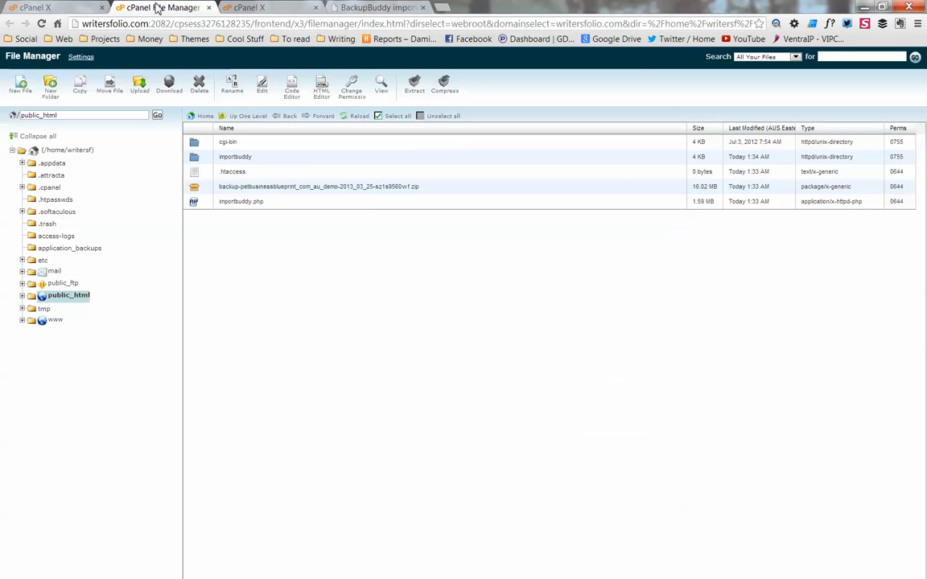
pyautogui.click(76, 7)
pyautogui.scroll(-3, 170, 271)
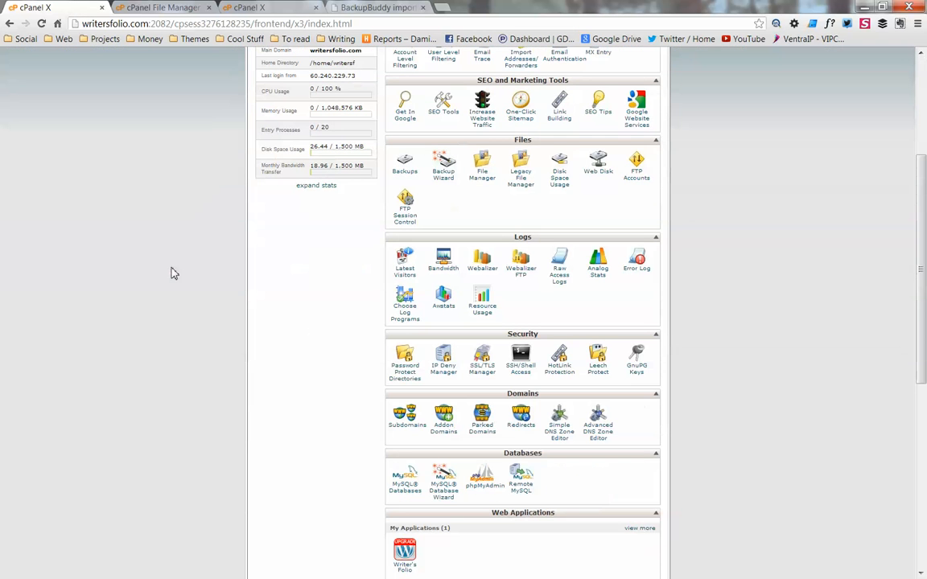
pyautogui.scroll(3, 169, 273)
pyautogui.scroll(-1, 354, 370)
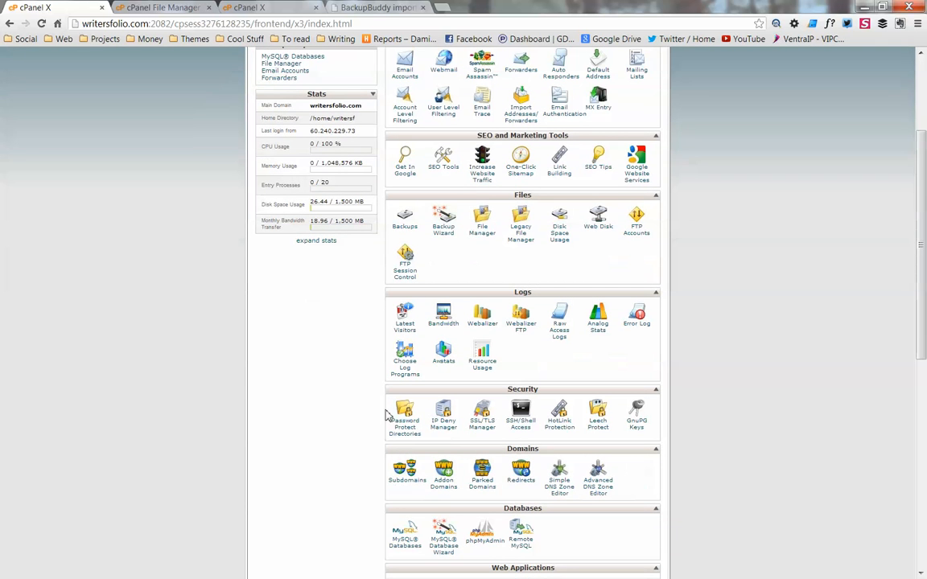
pyautogui.scroll(1, 410, 216)
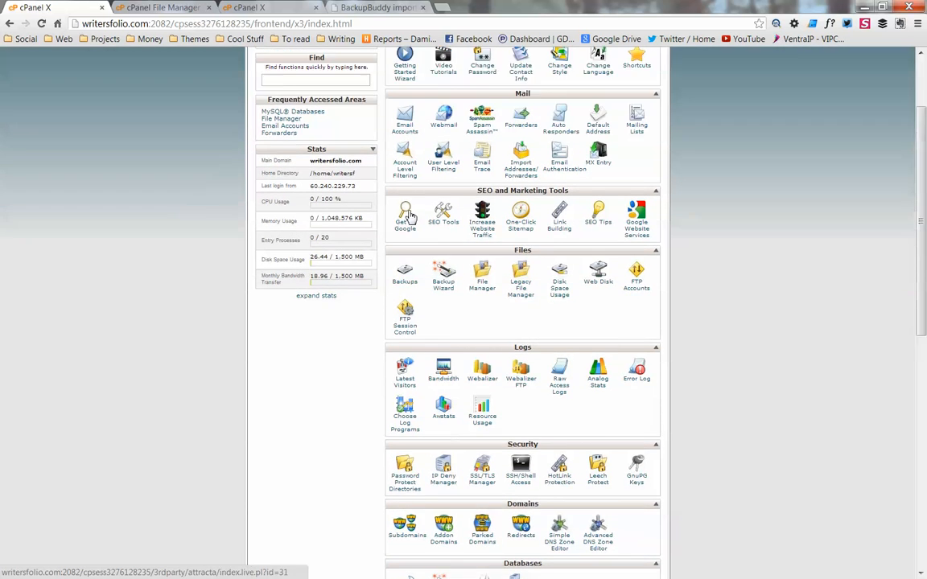
pyautogui.scroll(-3, 411, 215)
pyautogui.click(404, 434)
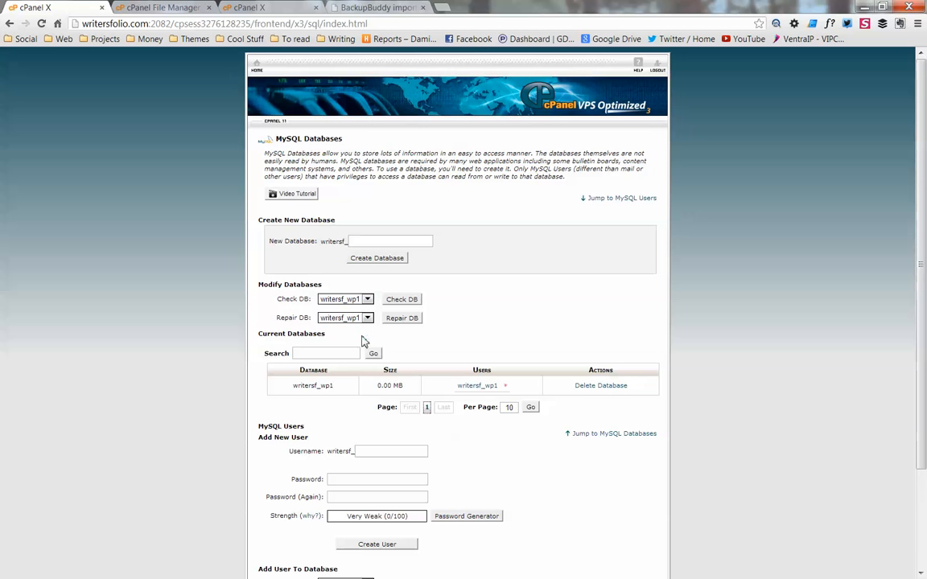
pyautogui.scroll(-2, 362, 342)
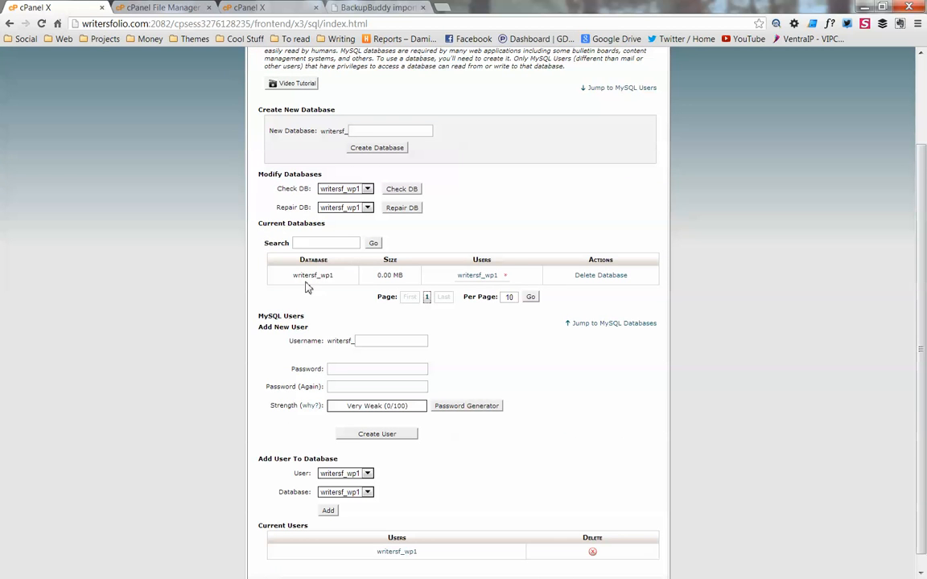
pyautogui.scroll(-1, 307, 287)
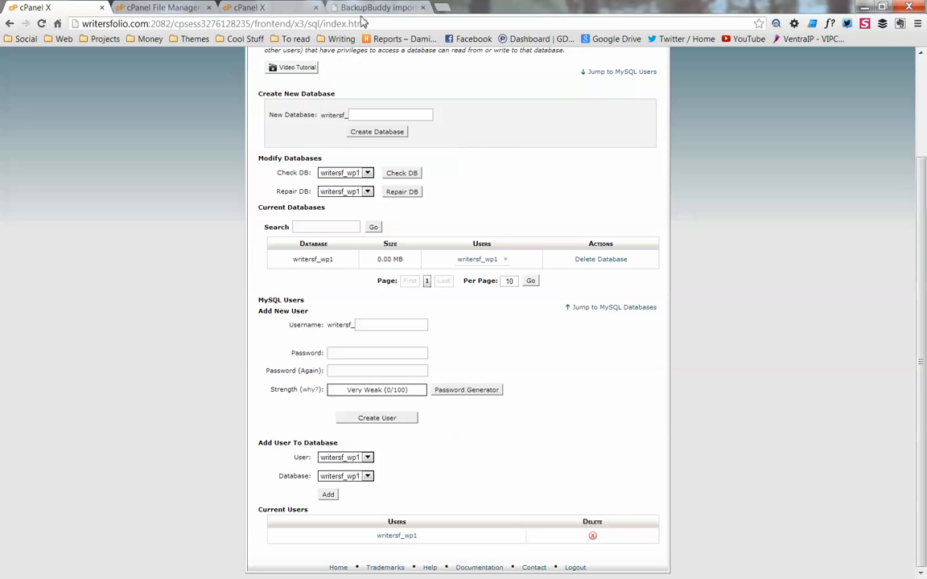
# Step: Return to the ImportBuddy database settings and set the database user to writersf_wp1, copied from the database name
pyautogui.click(386, 7)
pyautogui.click(465, 380)
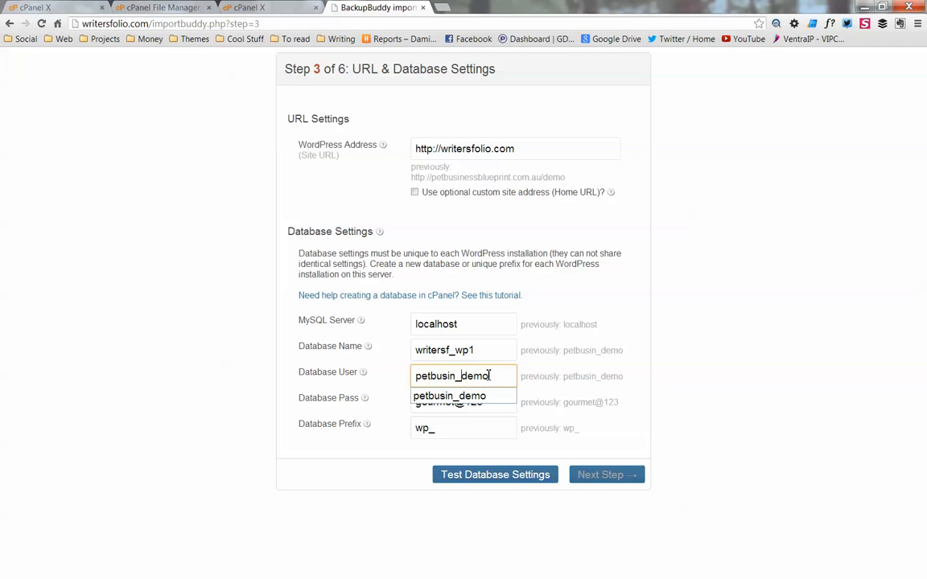
pyautogui.moveTo(476, 350); pyautogui.dragTo(381, 350)
pyautogui.hotkey('ctrl', 'c')
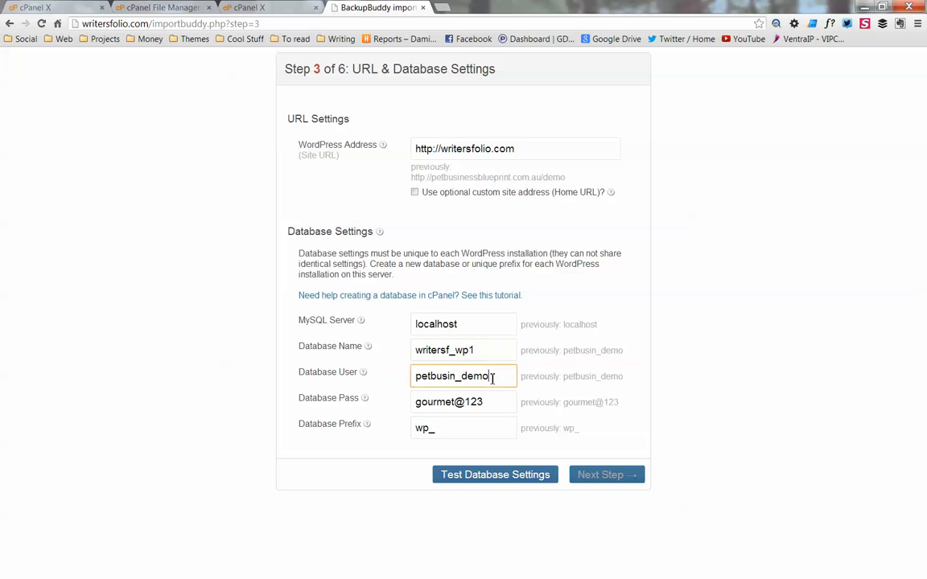
pyautogui.moveTo(493, 377); pyautogui.dragTo(385, 383)
pyautogui.hotkey('ctrl', 'v')
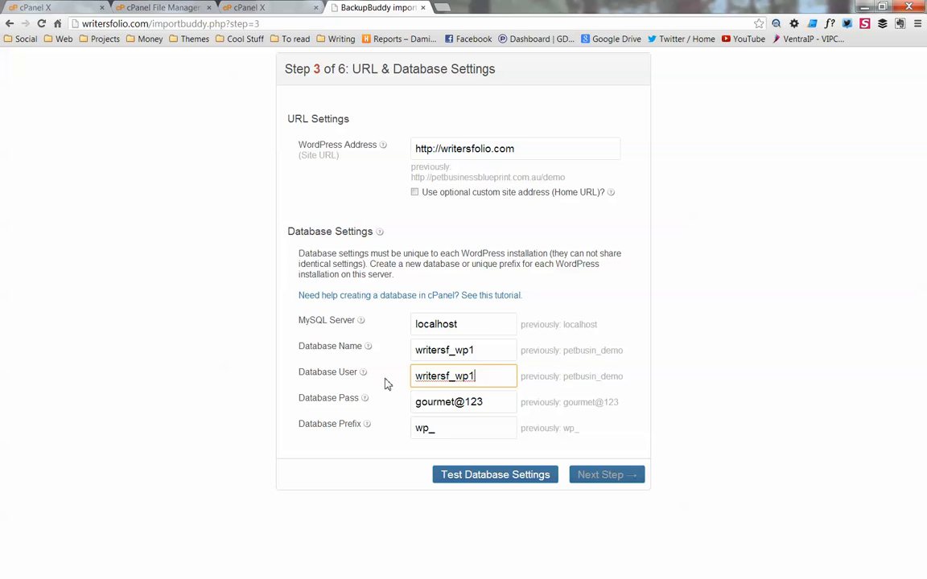
# Step: Keep the prefilled database password and wp_ prefix, and test the database settings
pyautogui.click(491, 400)
pyautogui.click(453, 409)
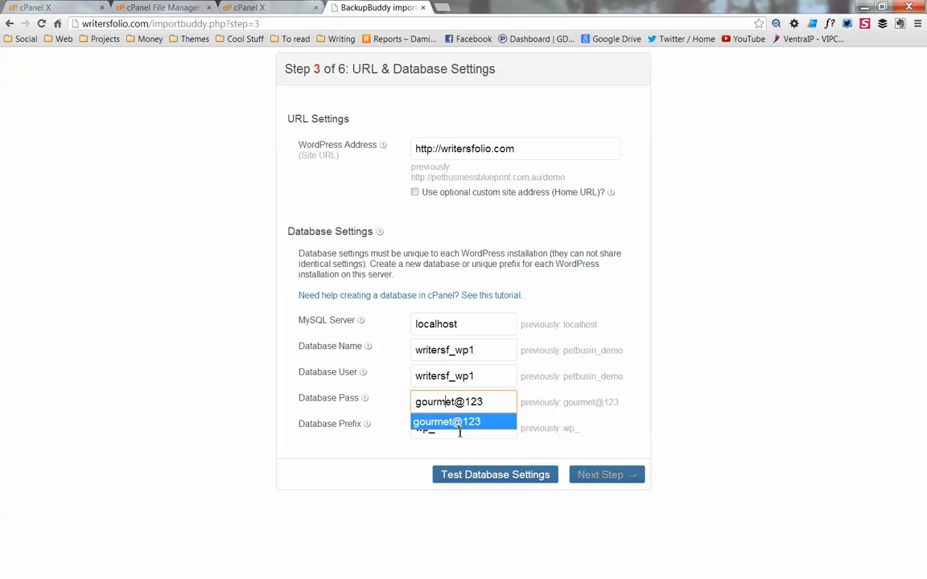
pyautogui.click(341, 409)
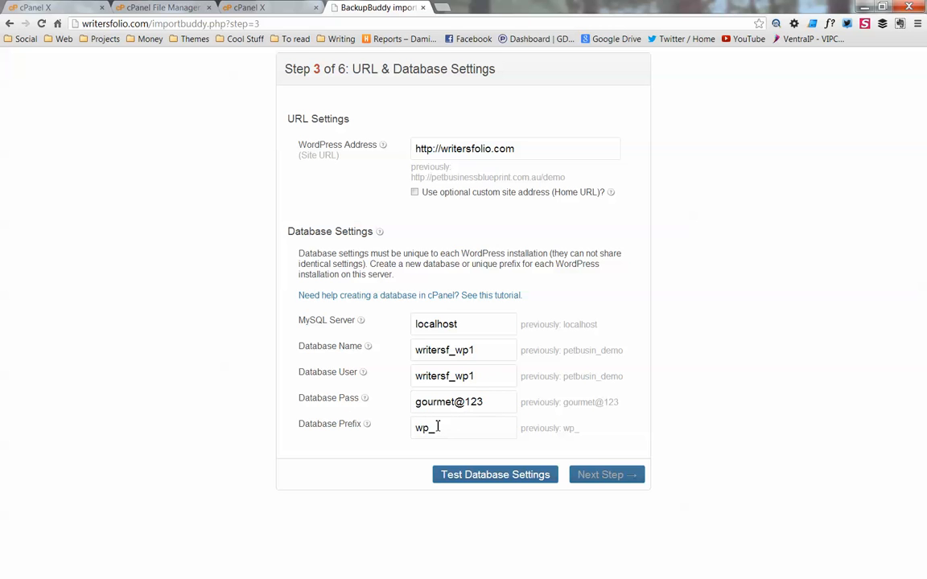
pyautogui.click(493, 476)
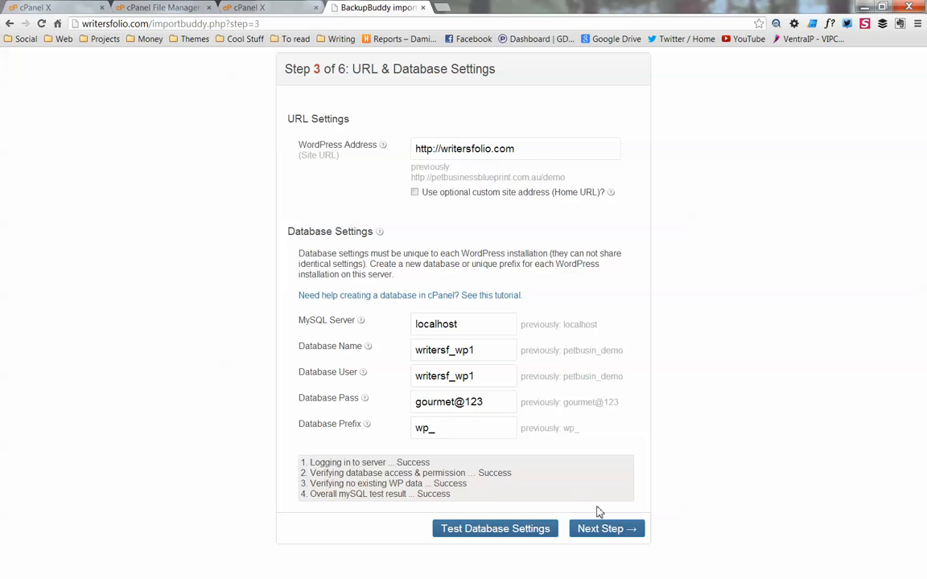
# Step: Import the backup's database and migrate its URLs and paths to writersfolio.com
pyautogui.click(584, 527)
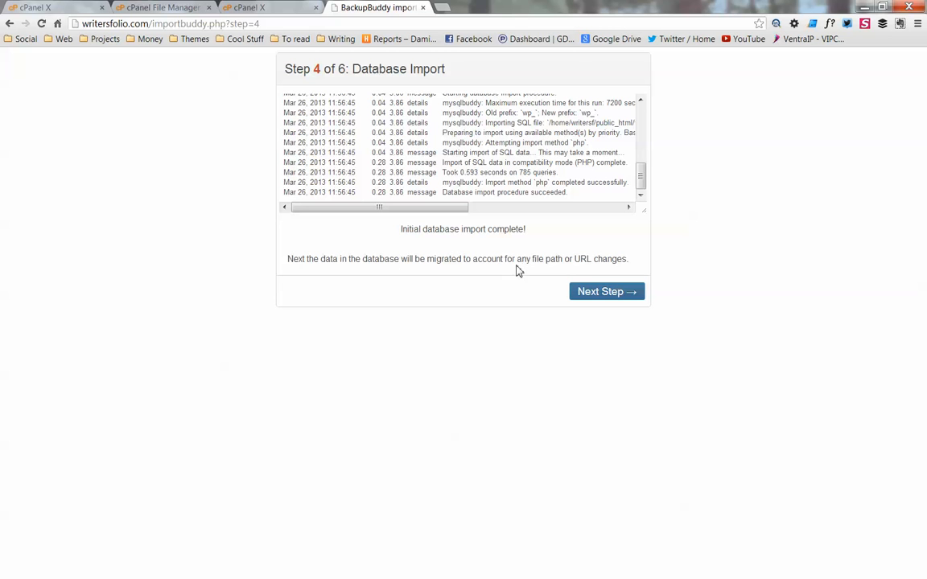
pyautogui.click(605, 291)
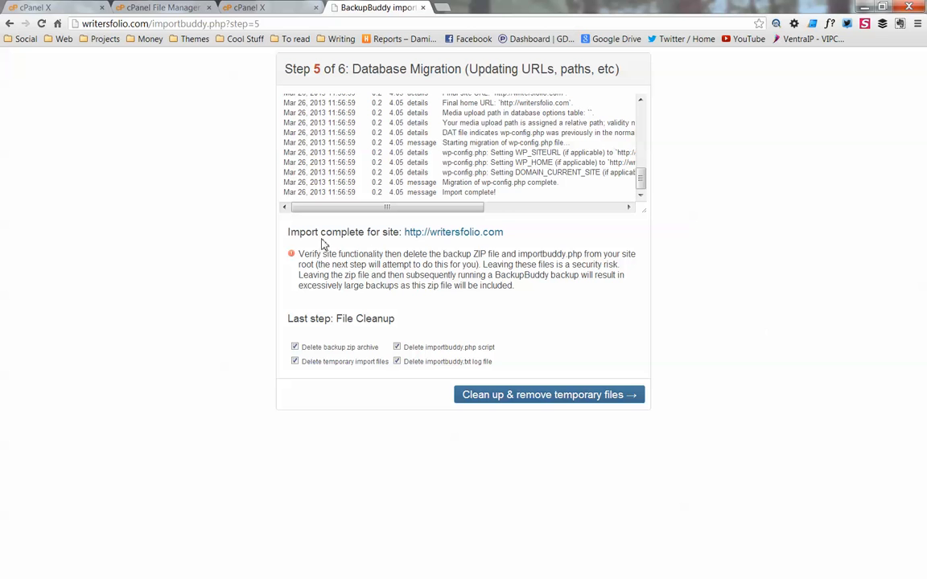
# Step: Open the restored site at writersfolio.com and examine its home page from header to footer
pyautogui.click(458, 237)
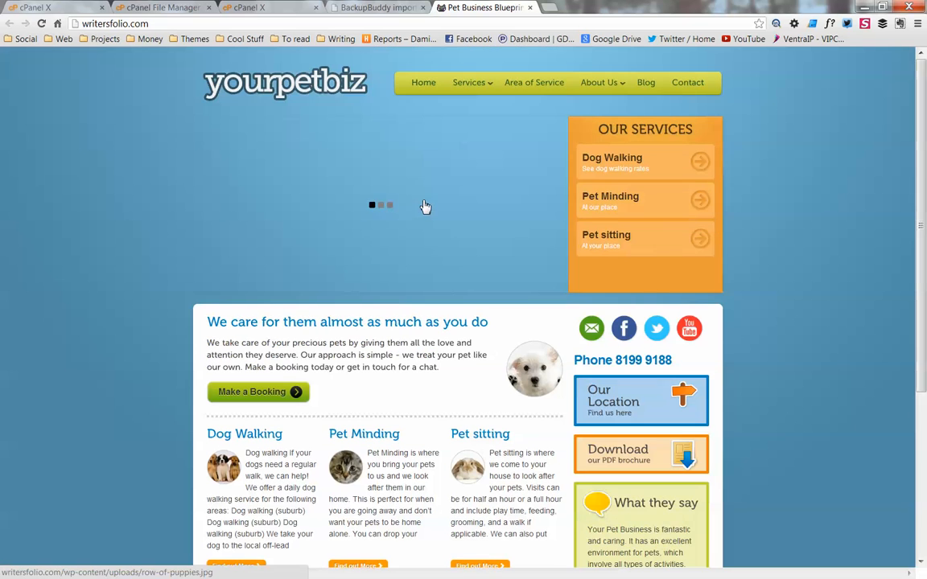
pyautogui.scroll(-3, 777, 199)
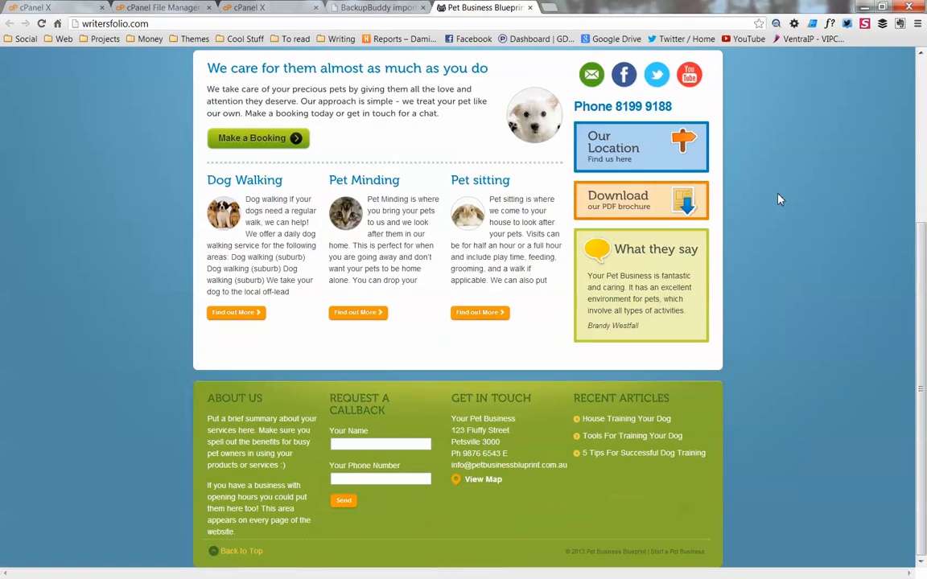
pyautogui.scroll(4, 777, 198)
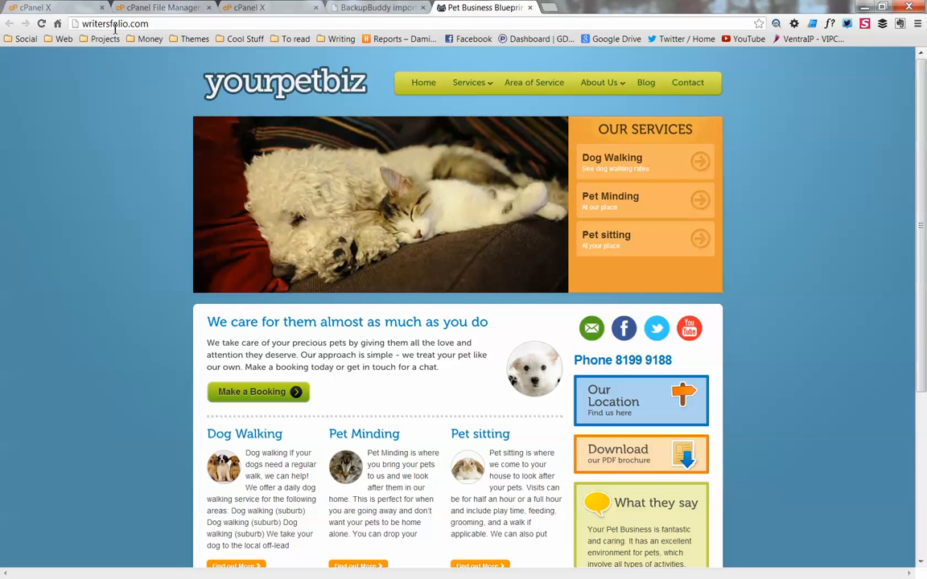
pyautogui.scroll(-5, 121, 141)
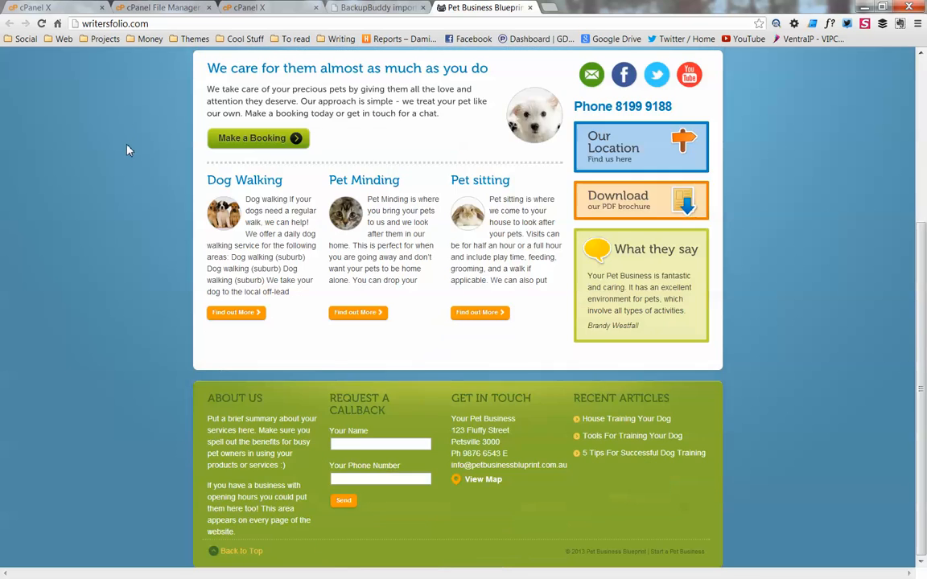
pyautogui.scroll(3, 129, 151)
pyautogui.scroll(2, 127, 151)
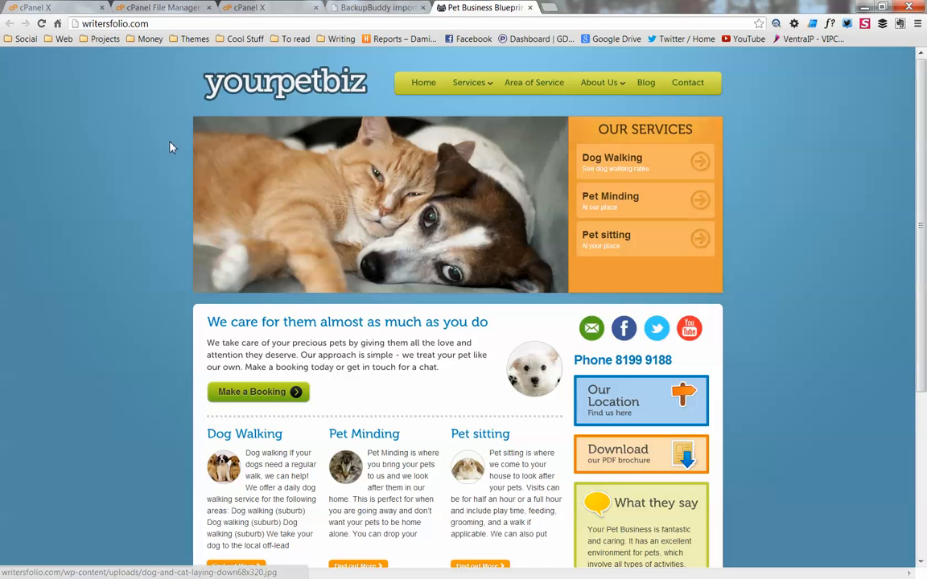
pyautogui.scroll(-3, 816, 266)
pyautogui.scroll(3, 816, 266)
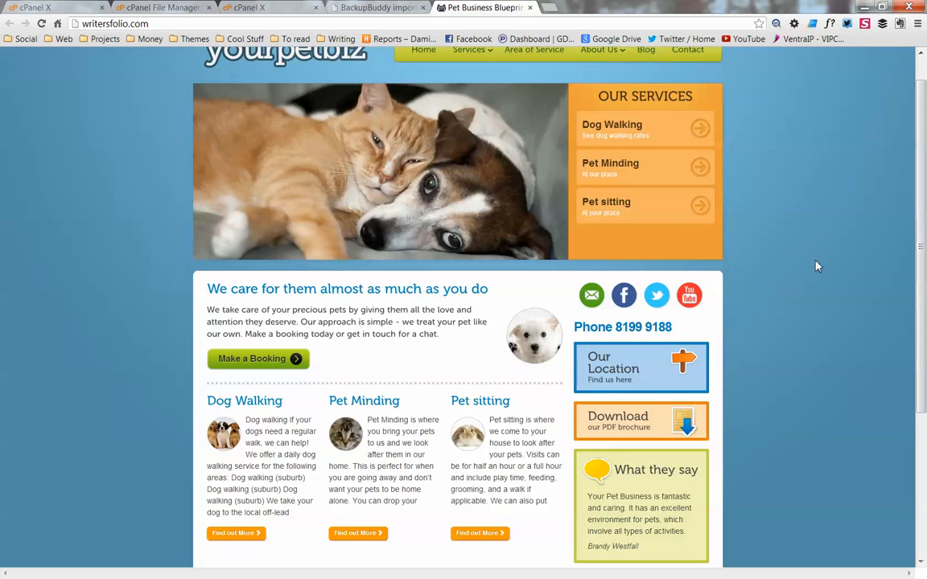